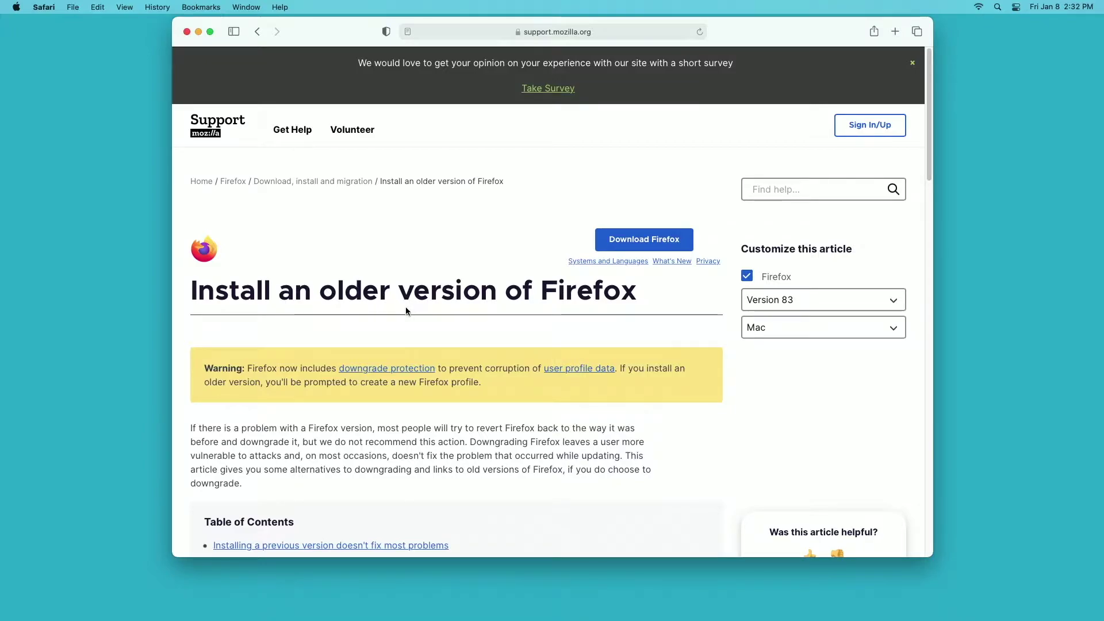
Download the Firefox 82.0.3 release, allow the download, and reveal the .dmg in Finder.
{"action": "scroll", "coordinate": [406, 312], "scroll_direction": "down", "scroll_amount": 3}
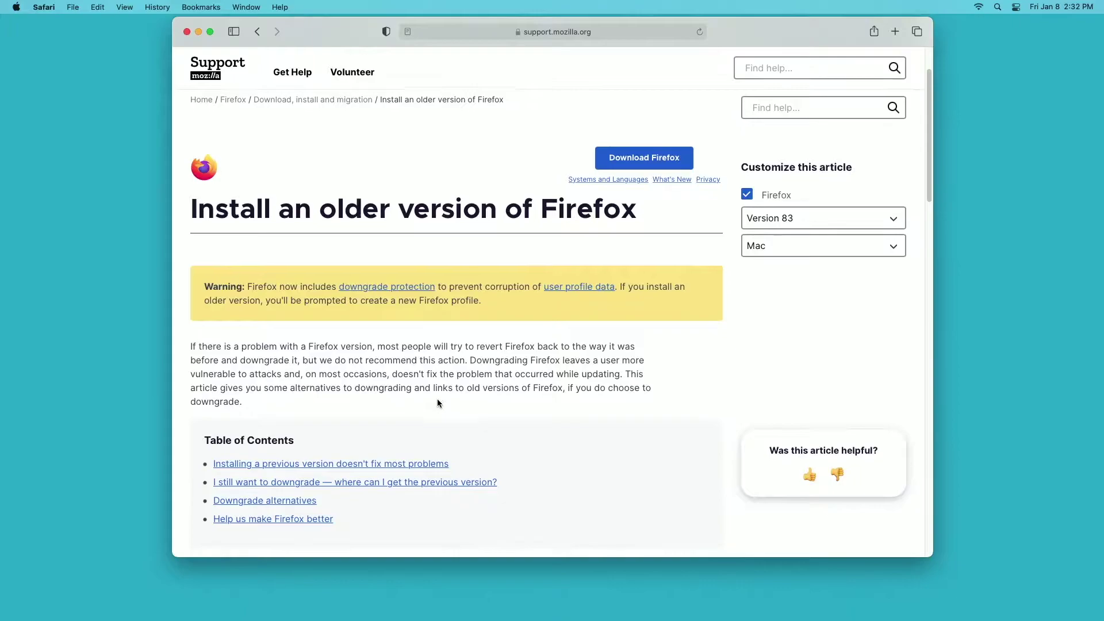
{"action": "scroll", "coordinate": [437, 399], "scroll_direction": "down", "scroll_amount": 5}
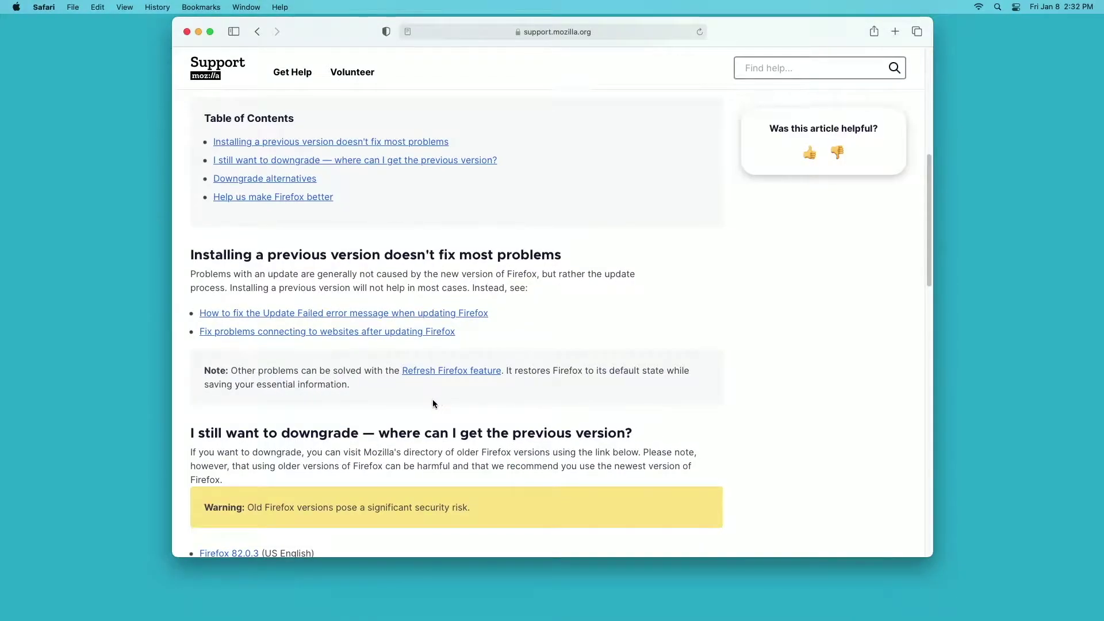
{"action": "scroll", "coordinate": [403, 424], "scroll_direction": "down", "scroll_amount": 2}
{"action": "left_click", "coordinate": [216, 486]}
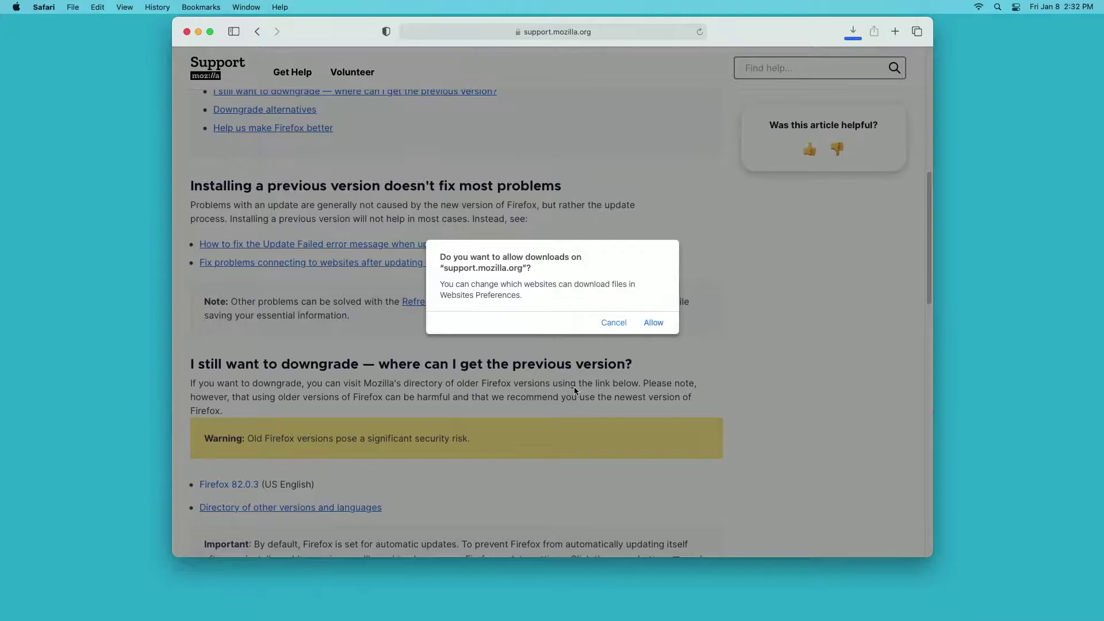
{"action": "left_click", "coordinate": [653, 322]}
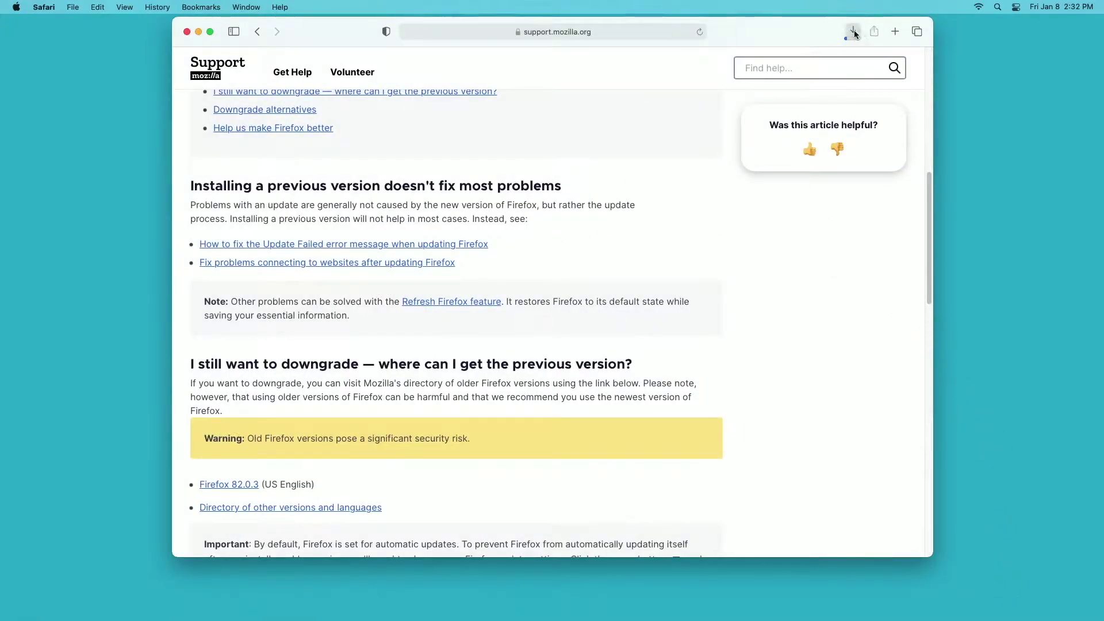
{"action": "left_click", "coordinate": [959, 88]}
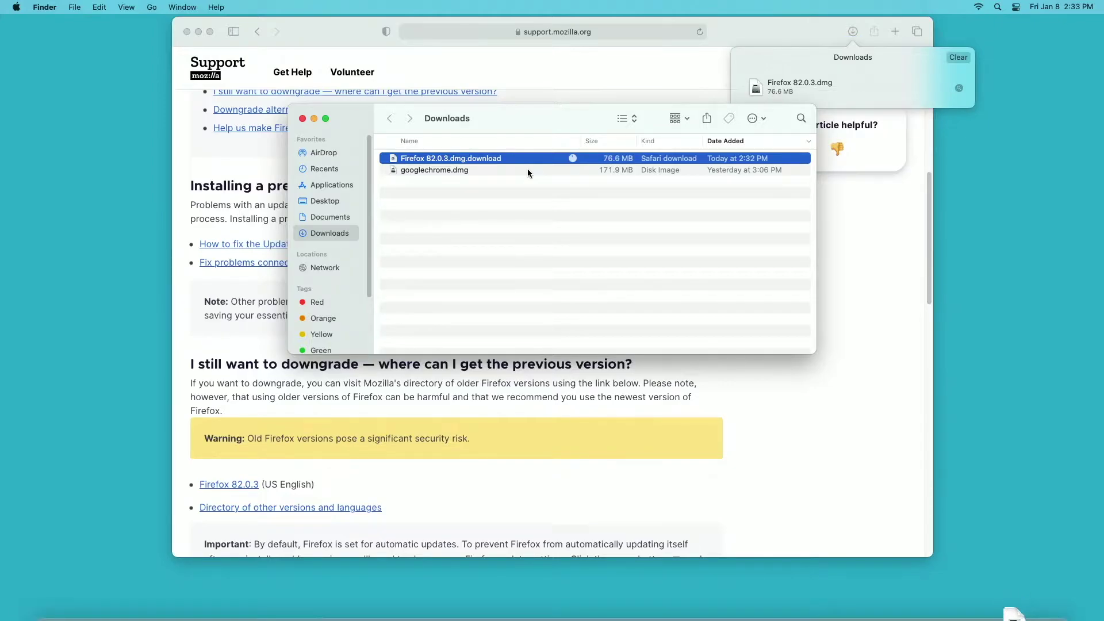
Mount Firefox 82.0.3.dmg and launch Firefox from it, confirming the security prompt with Open.
{"action": "left_click", "coordinate": [428, 163]}
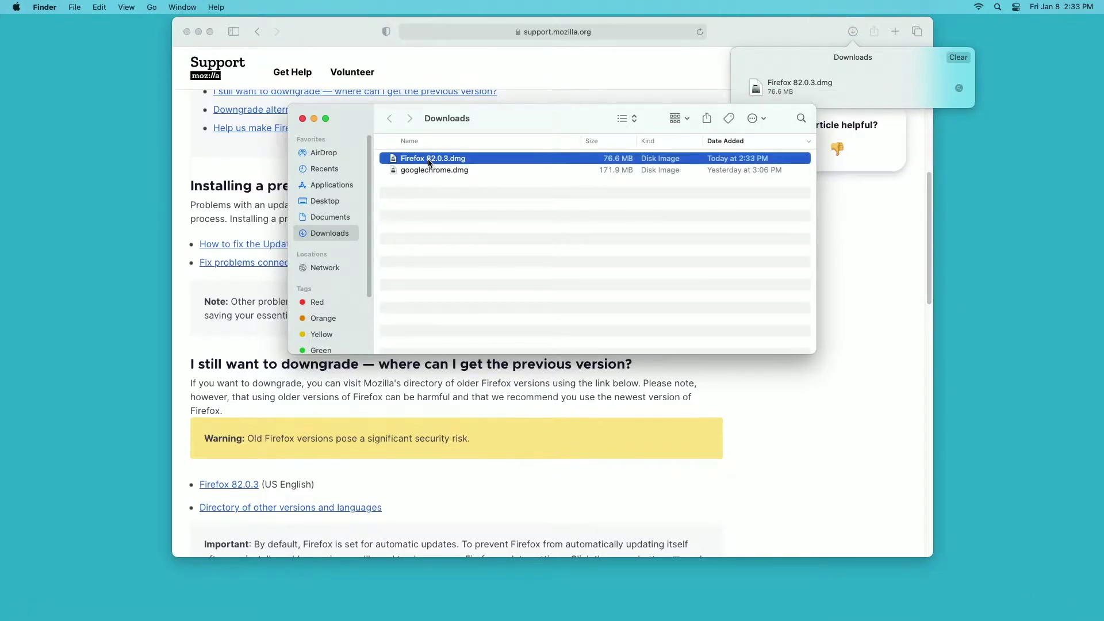
{"action": "double_click", "coordinate": [428, 163]}
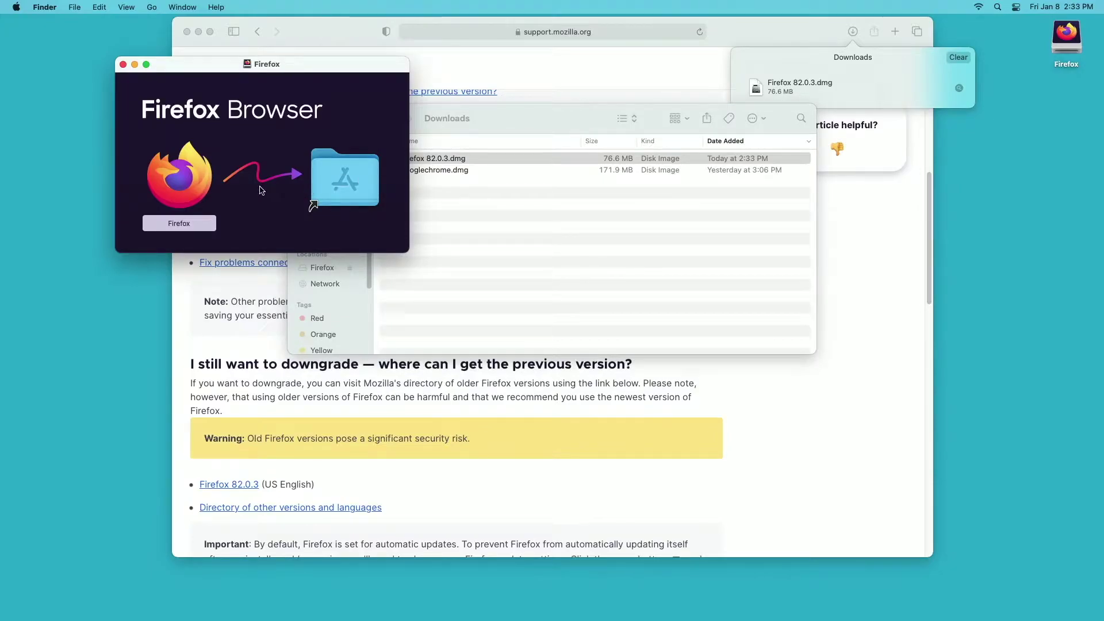
{"action": "left_click", "coordinate": [199, 196]}
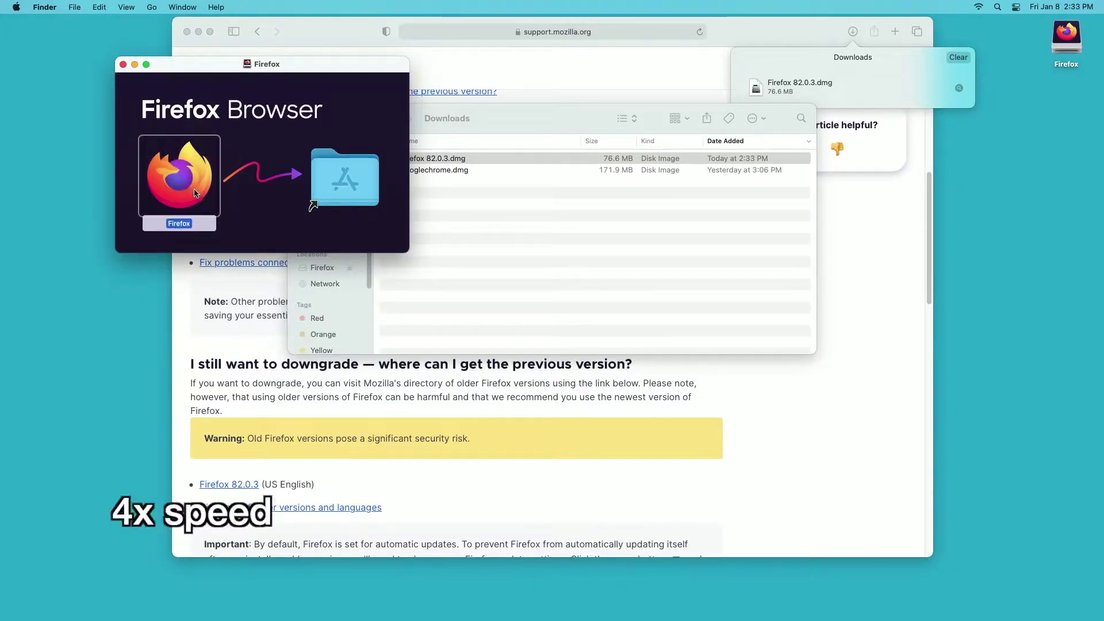
{"action": "double_click", "coordinate": [206, 200]}
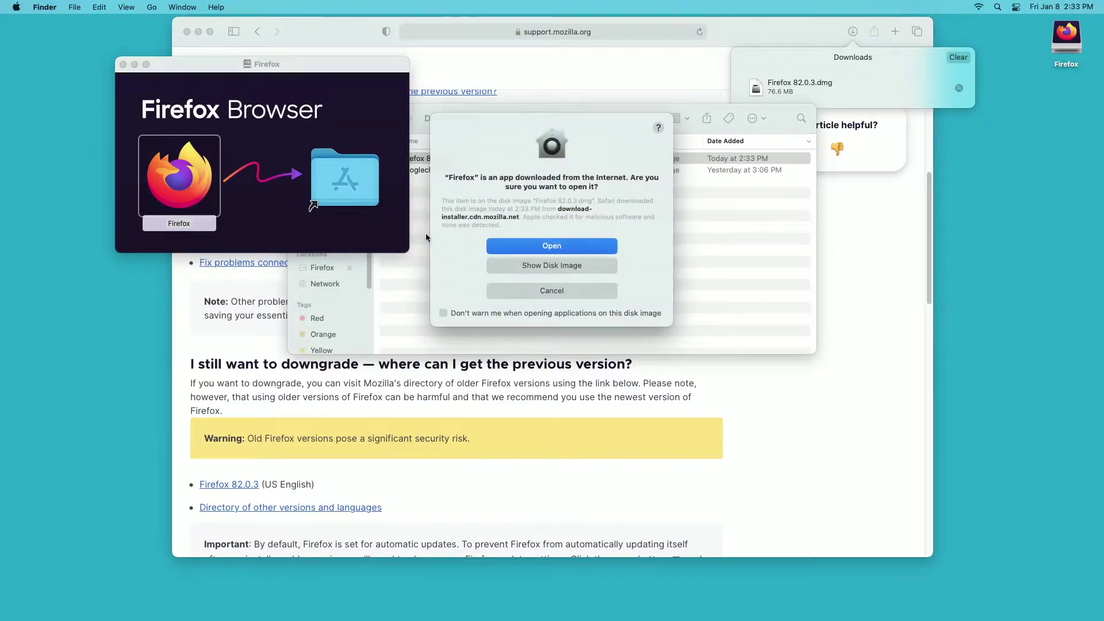
{"action": "left_click", "coordinate": [545, 247]}
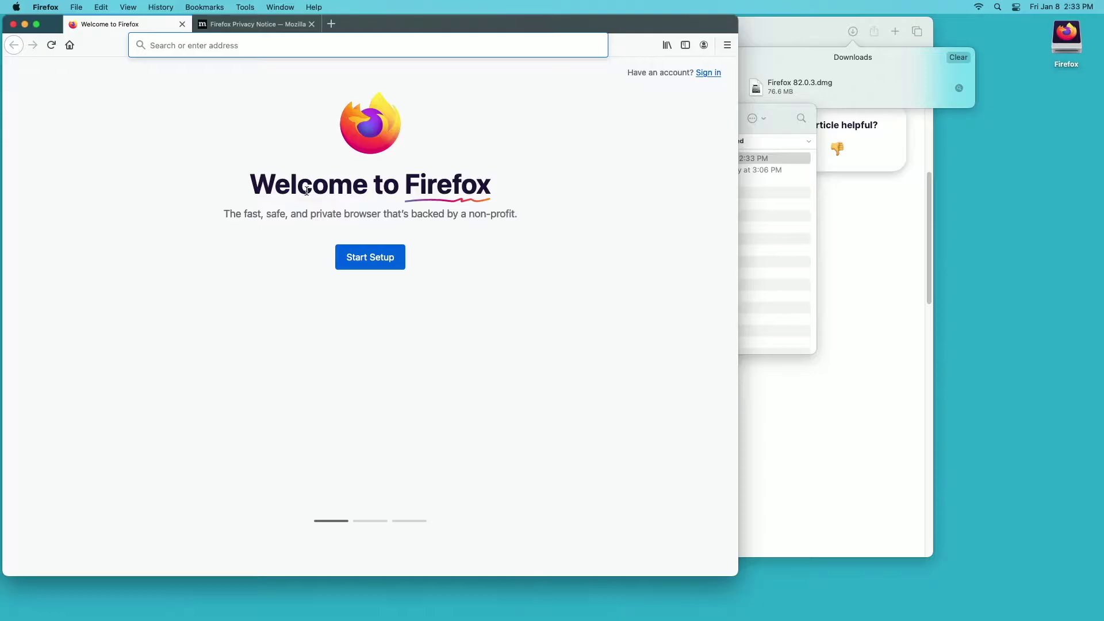
Check the running Firefox version in About Firefox.
{"action": "left_click", "coordinate": [46, 7]}
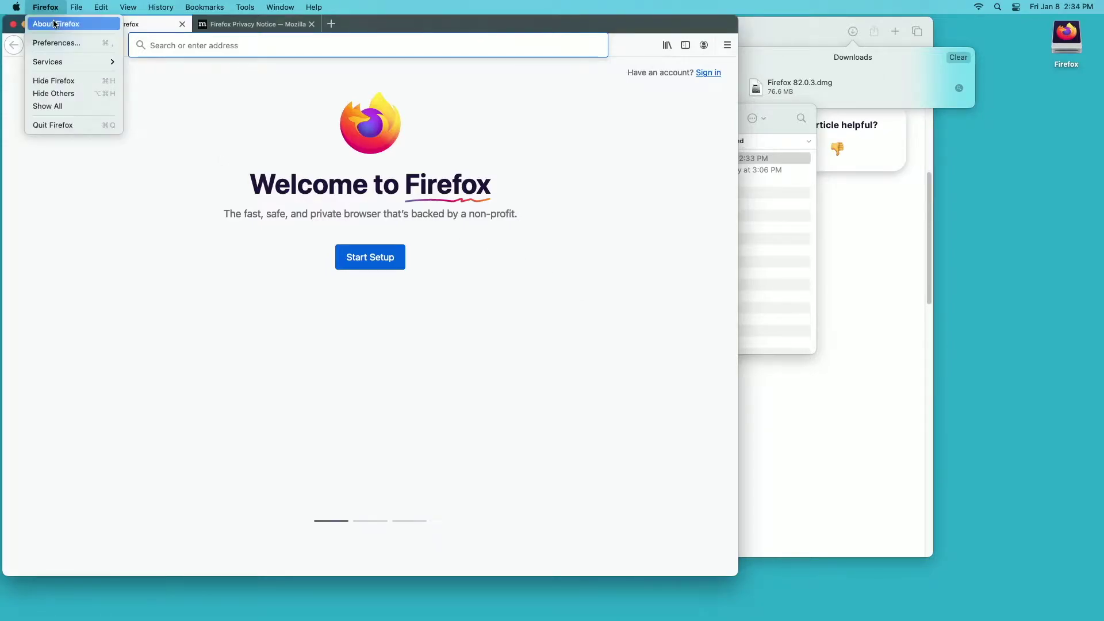
{"action": "left_click", "coordinate": [55, 23]}
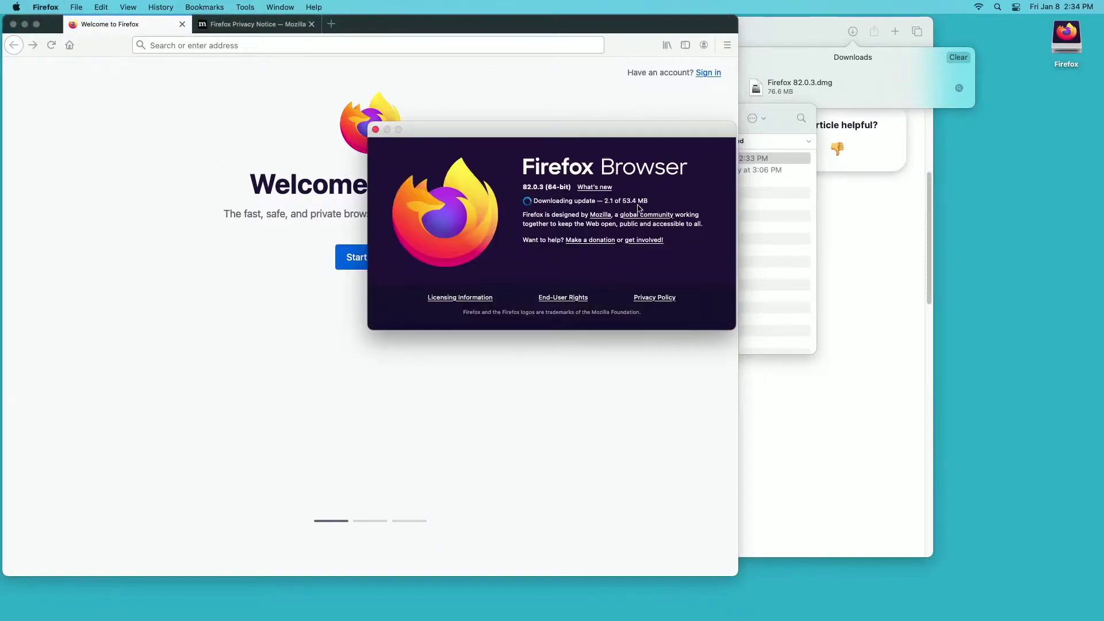
{"action": "left_click", "coordinate": [375, 130]}
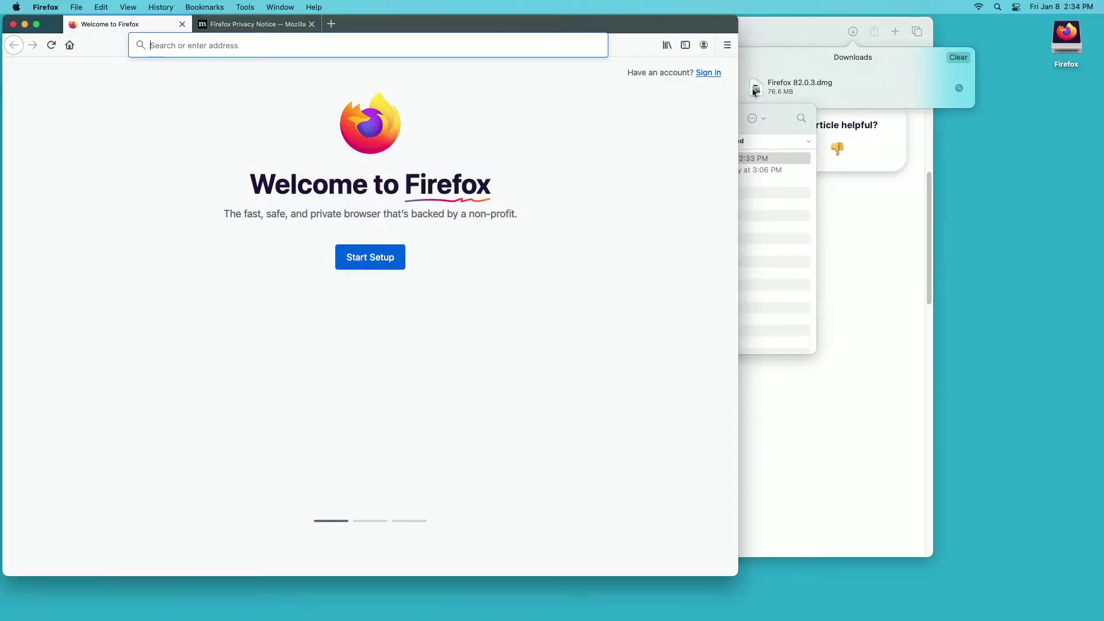
Set updates to 'Check for updates but let you choose' and discard the pending update.
{"action": "left_click", "coordinate": [728, 44]}
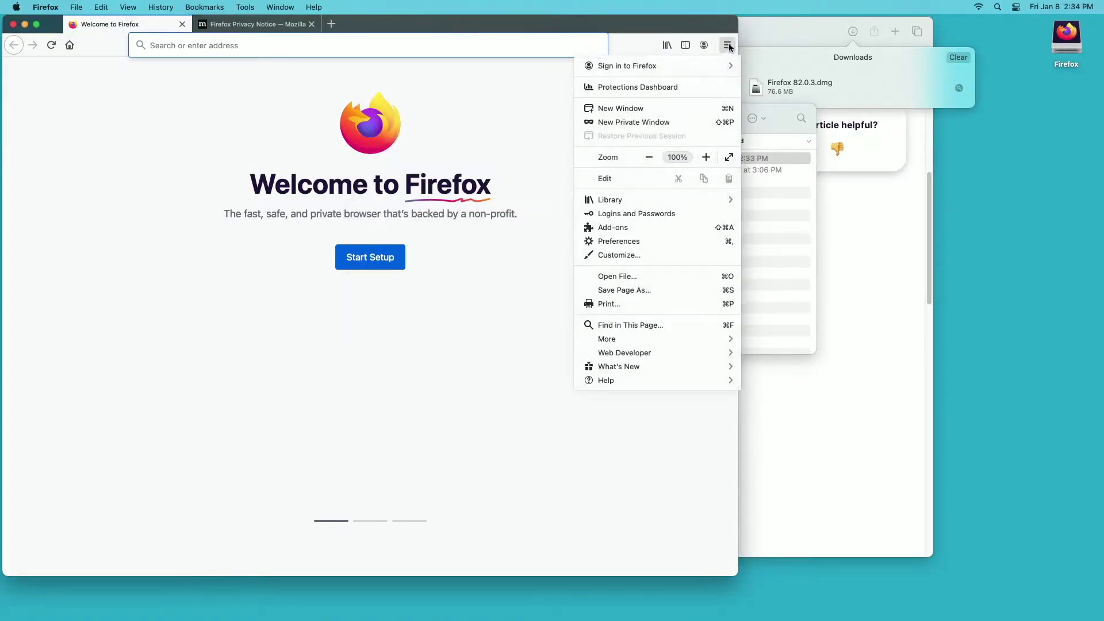
{"action": "left_click", "coordinate": [644, 240]}
{"action": "scroll", "coordinate": [384, 432], "scroll_direction": "down", "scroll_amount": 10}
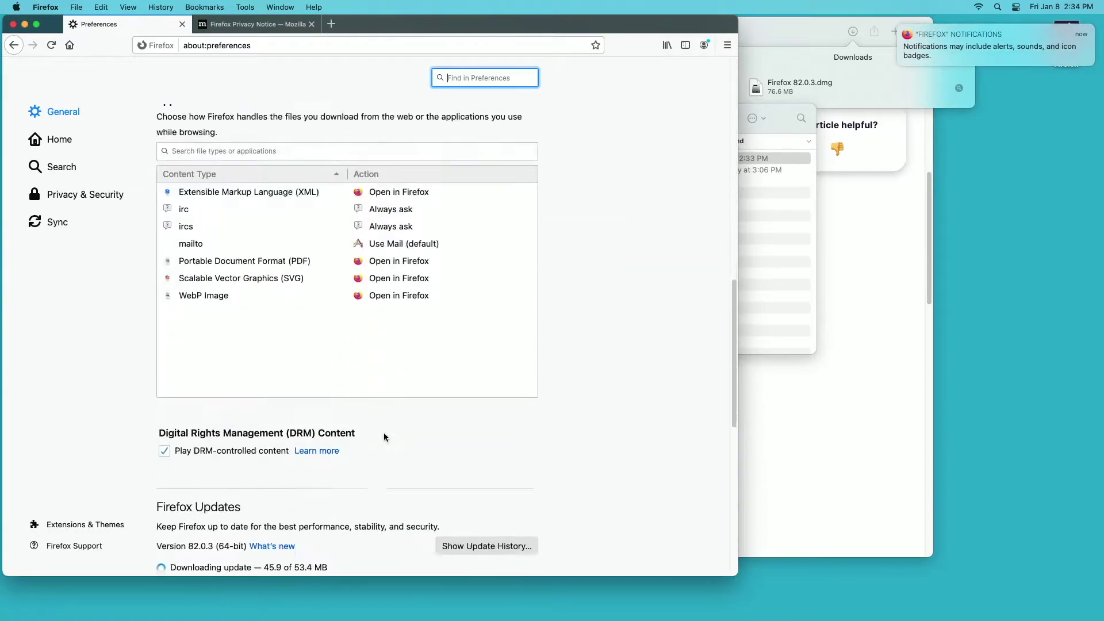
{"action": "scroll", "coordinate": [384, 435], "scroll_direction": "down", "scroll_amount": 5}
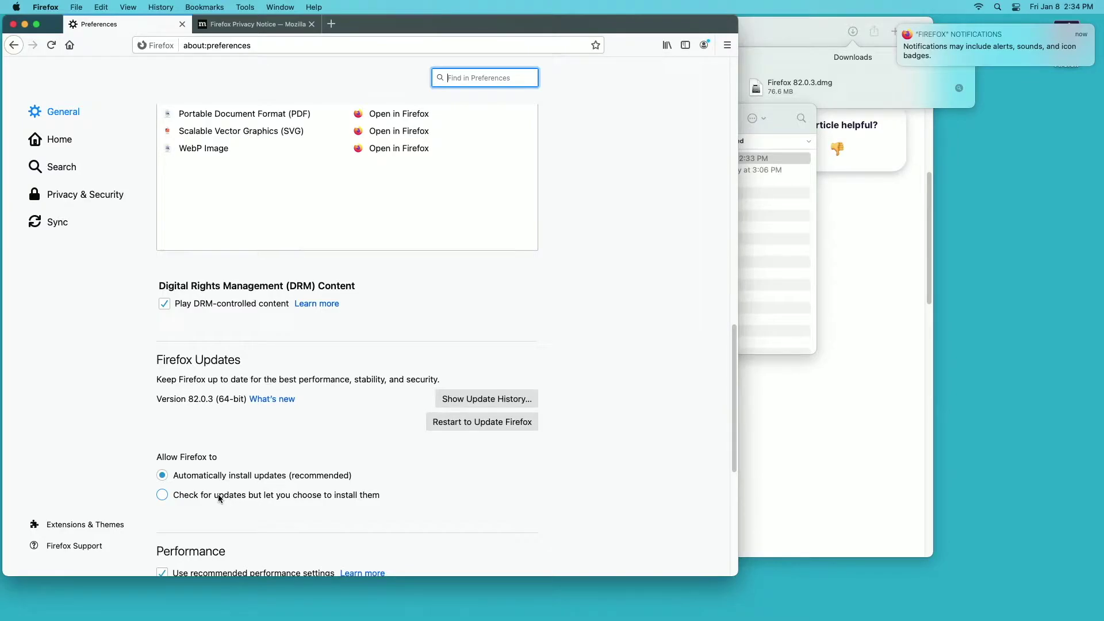
{"action": "left_click", "coordinate": [219, 498]}
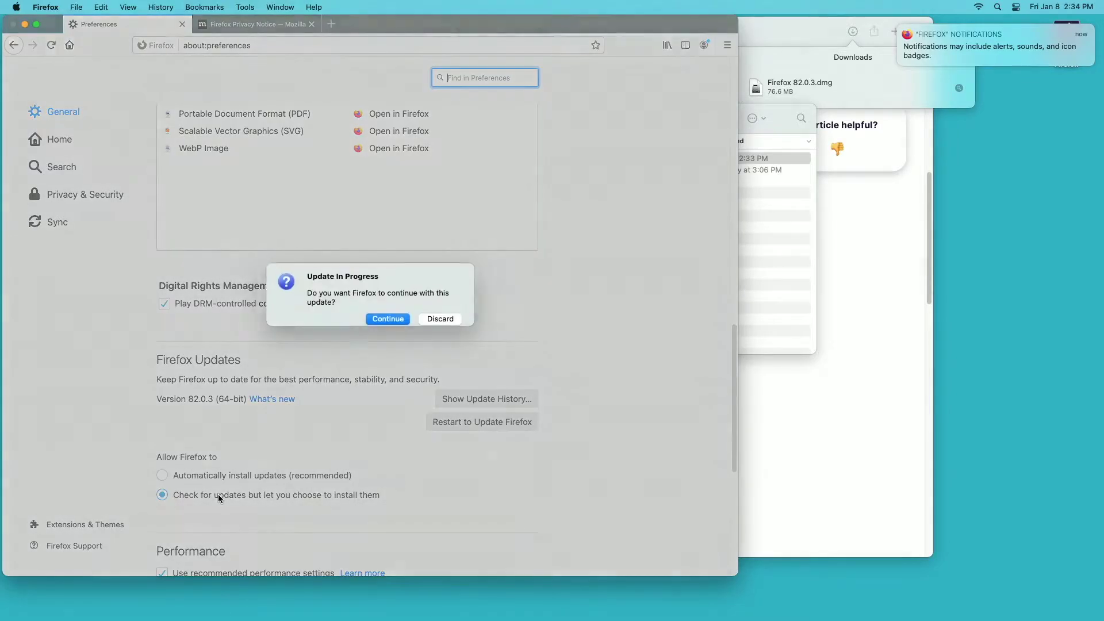
{"action": "left_click", "coordinate": [450, 313]}
{"action": "left_click", "coordinate": [182, 23]}
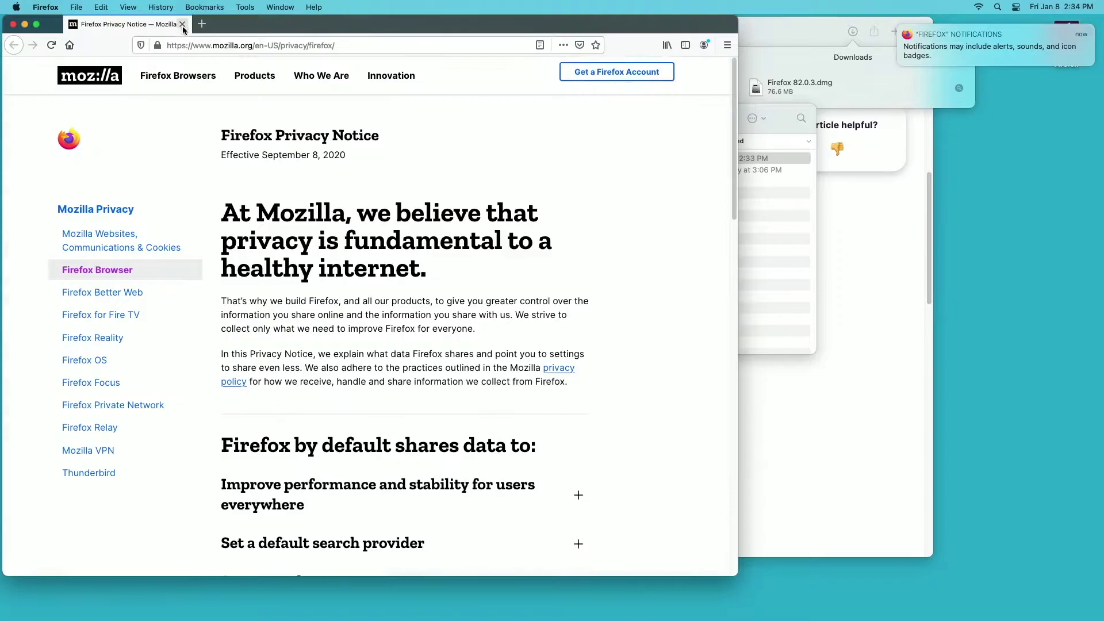
Close the last tab, reconfirm version 82.0.3 in About Firefox, and close the installer window.
{"action": "left_click", "coordinate": [181, 23]}
{"action": "left_click", "coordinate": [55, 7]}
{"action": "left_click", "coordinate": [60, 25]}
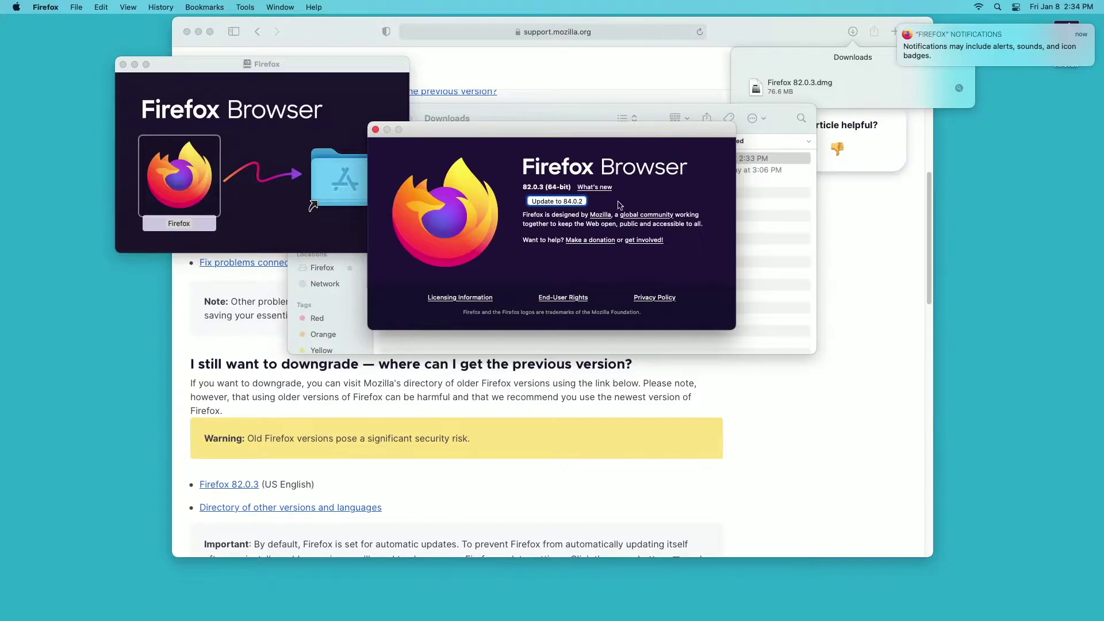
{"action": "left_click", "coordinate": [375, 129]}
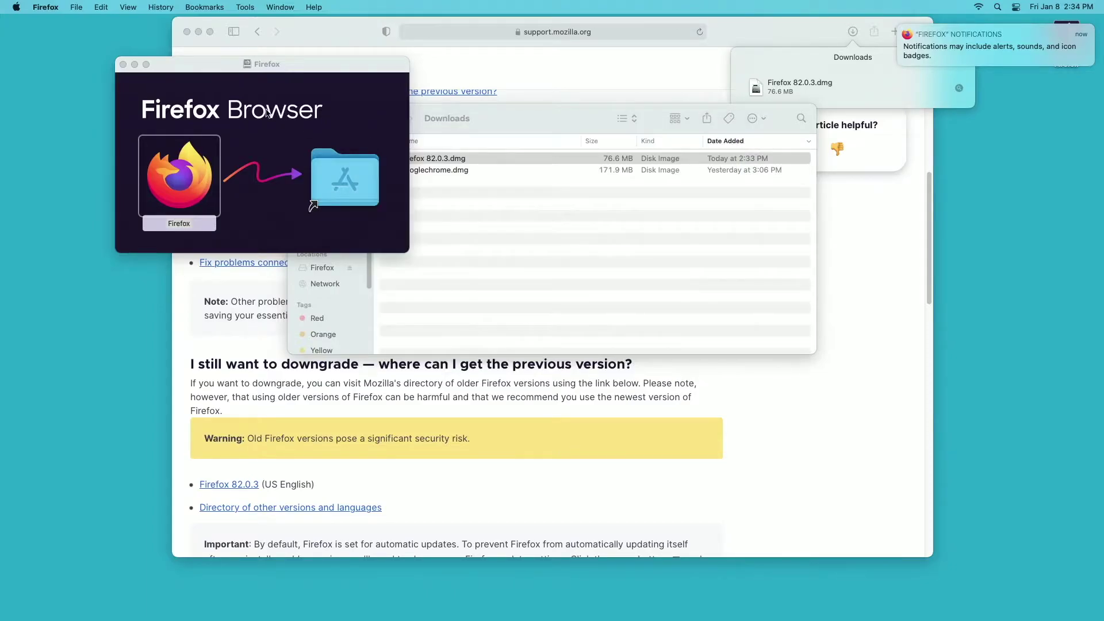
{"action": "left_click", "coordinate": [123, 64]}
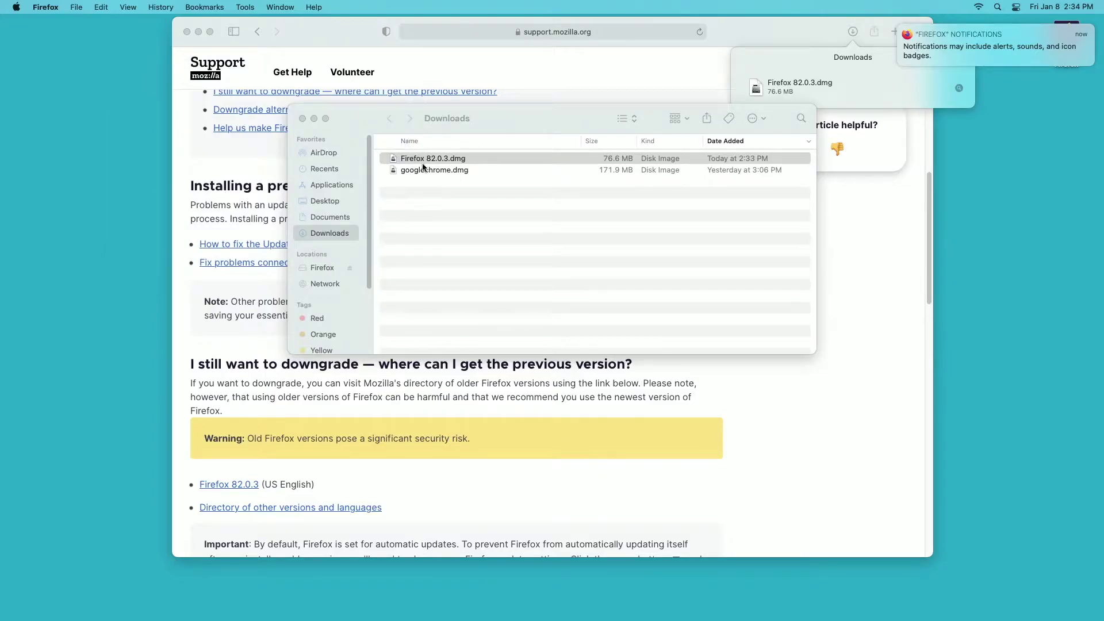
Quit Safari and relaunch Firefox from the Dock to a new tab.
{"action": "scroll", "coordinate": [345, 242], "scroll_direction": "down", "scroll_amount": 5}
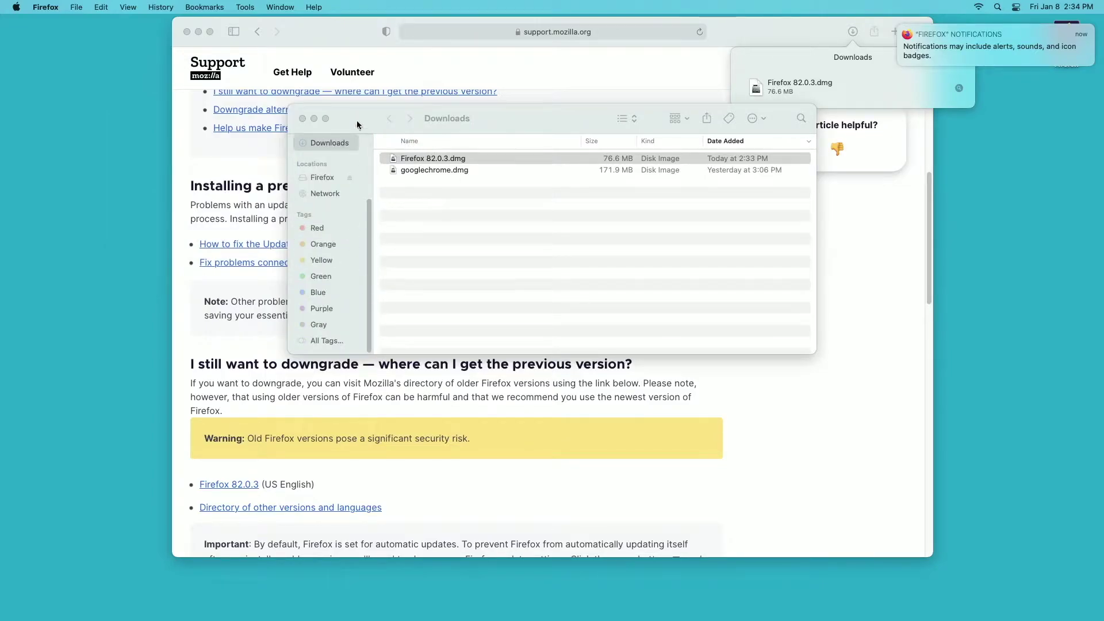
{"action": "left_click", "coordinate": [259, 58]}
{"action": "left_click", "coordinate": [44, 7]}
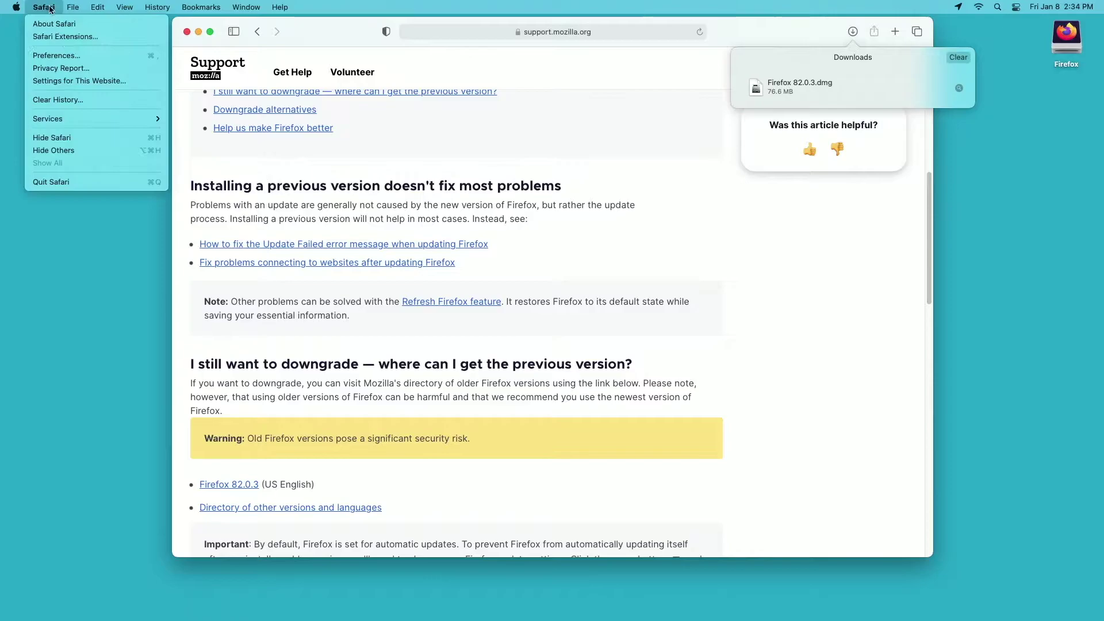
{"action": "left_click", "coordinate": [100, 181]}
{"action": "left_click", "coordinate": [929, 604]}
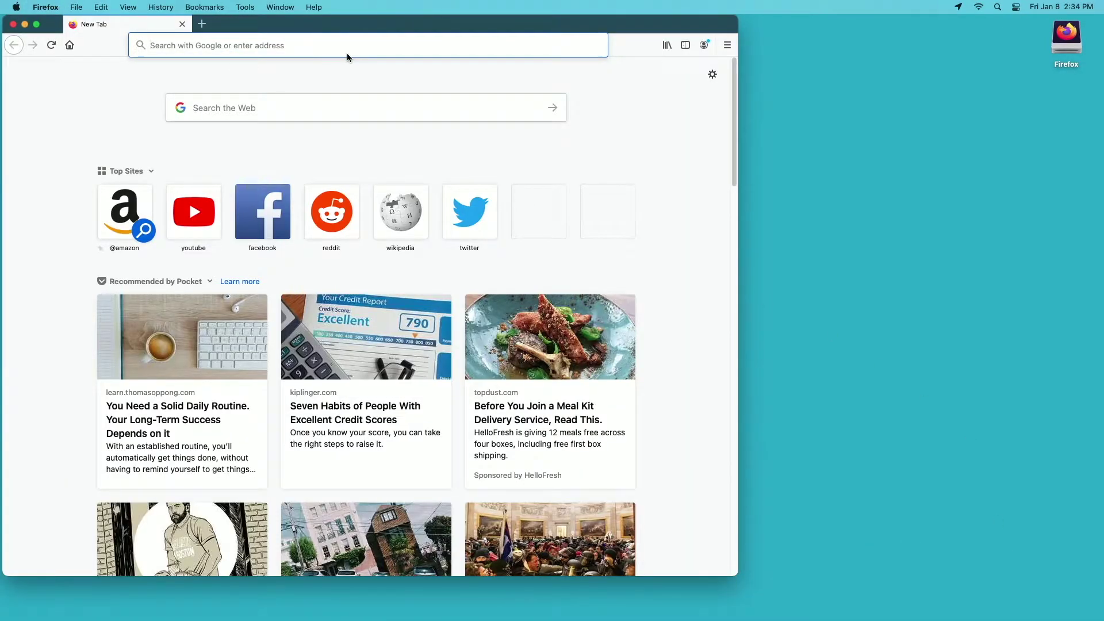
Search for 'browserbench' and open the BrowserBench.org result, toggling full screen on and off.
{"action": "type", "text": "browser"}
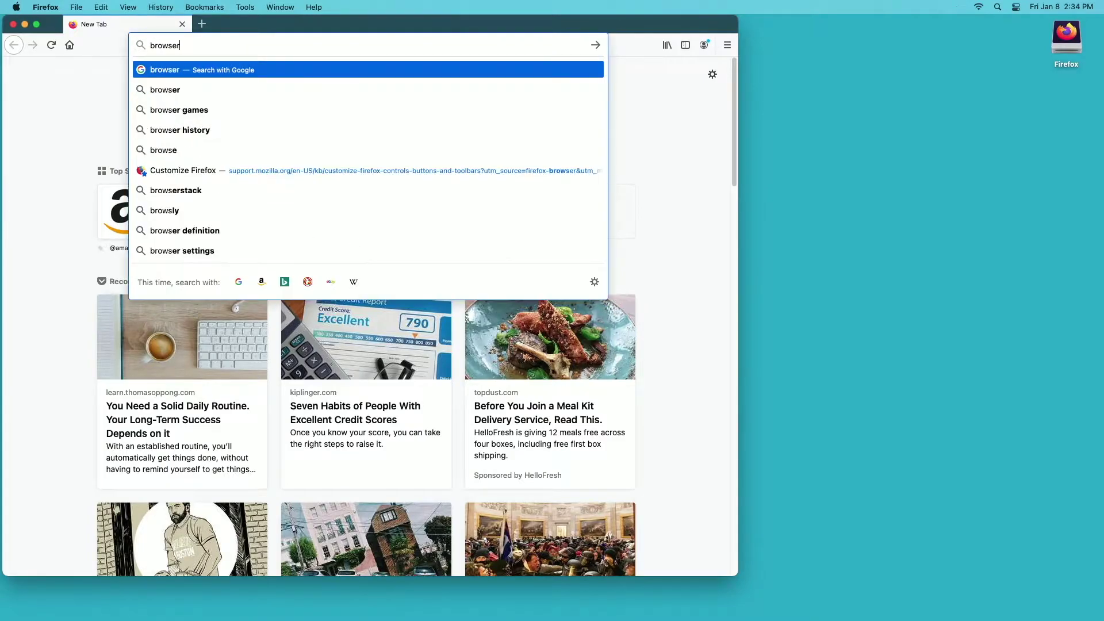
{"action": "type", "text": "bench"}
{"action": "key", "text": "Return"}
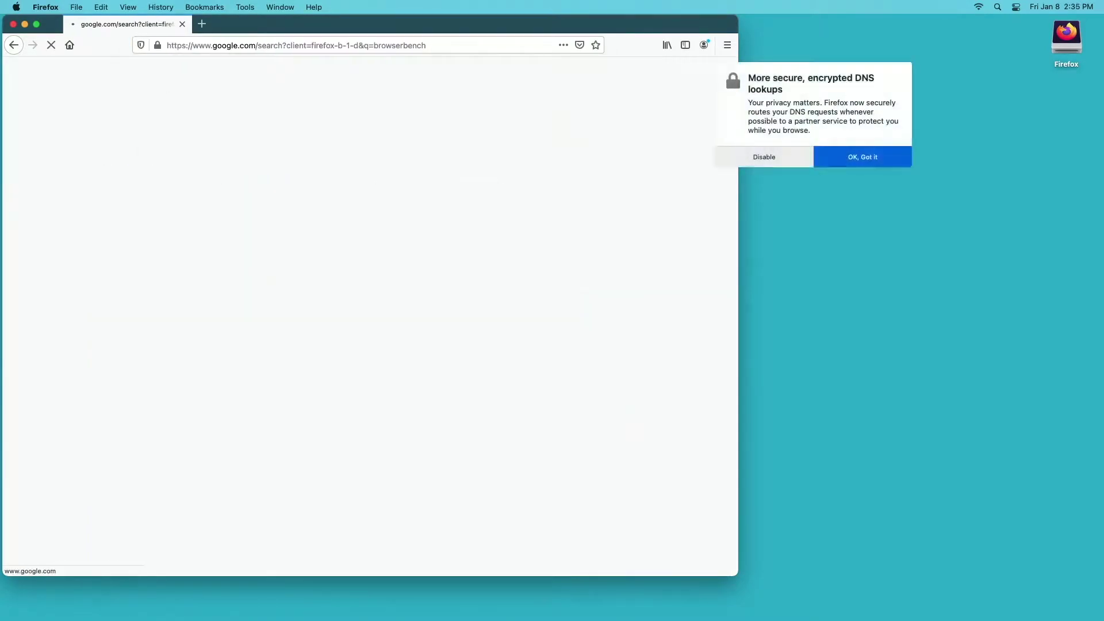
{"action": "left_click", "coordinate": [201, 188]}
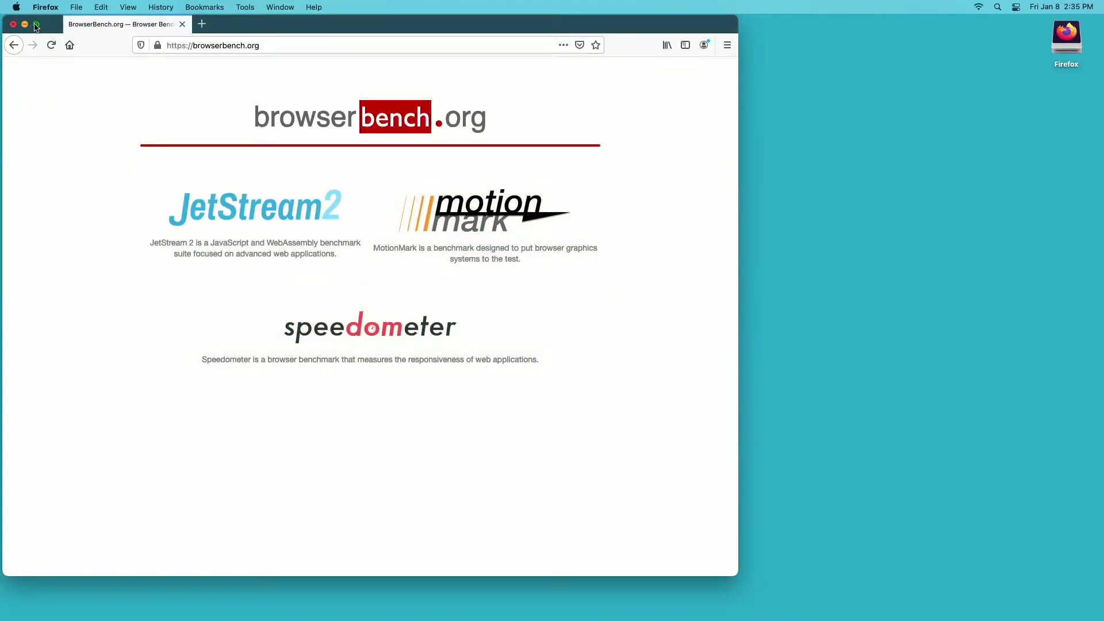
{"action": "left_click", "coordinate": [36, 25]}
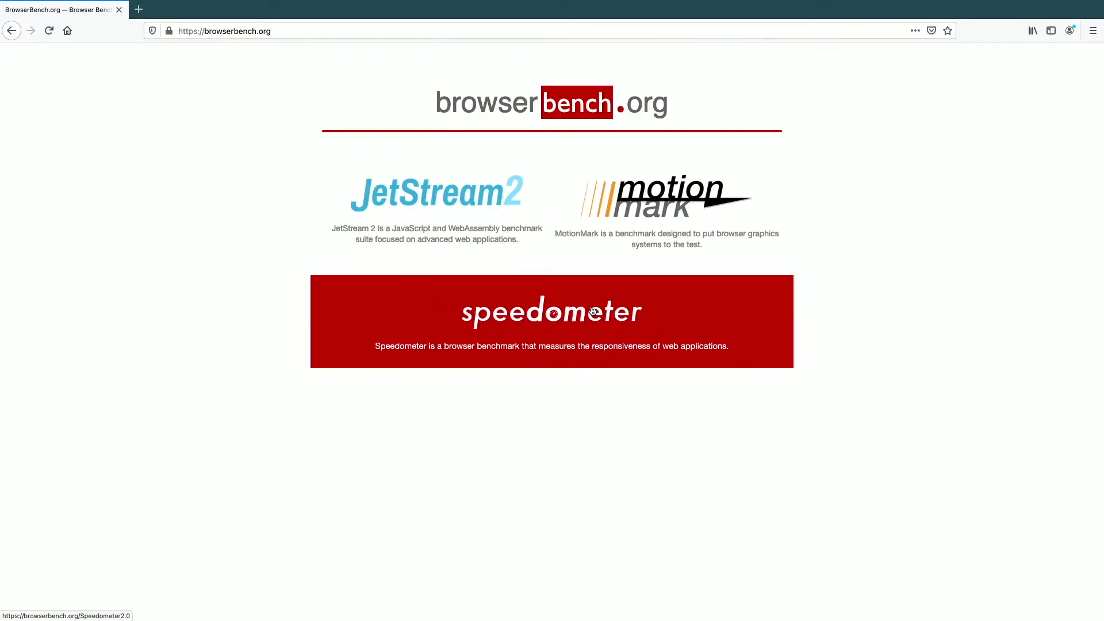
{"action": "mouse_move", "coordinate": [103, 4]}
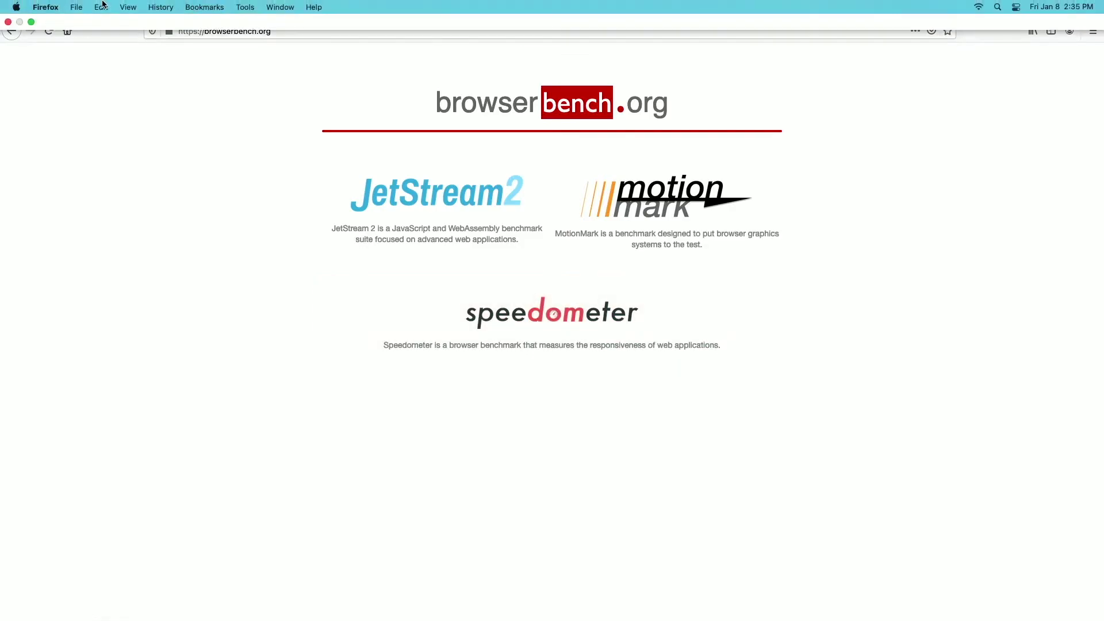
{"action": "left_click", "coordinate": [29, 23]}
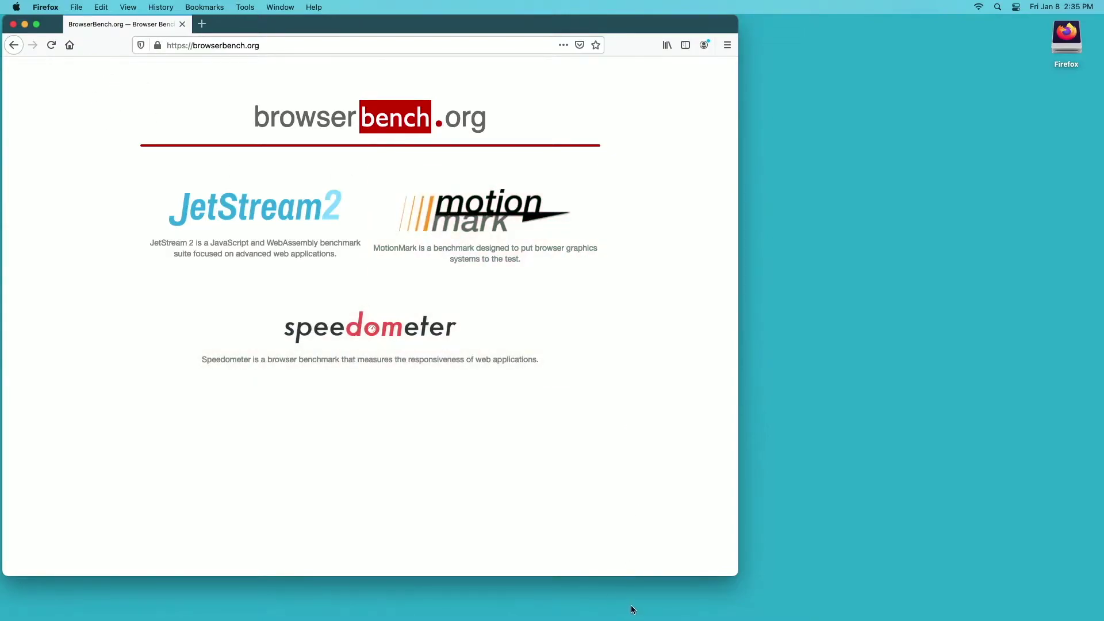
Launch Activity Monitor from the Dock's Applications > Utilities.
{"action": "mouse_move", "coordinate": [796, 618]}
{"action": "left_click", "coordinate": [981, 605]}
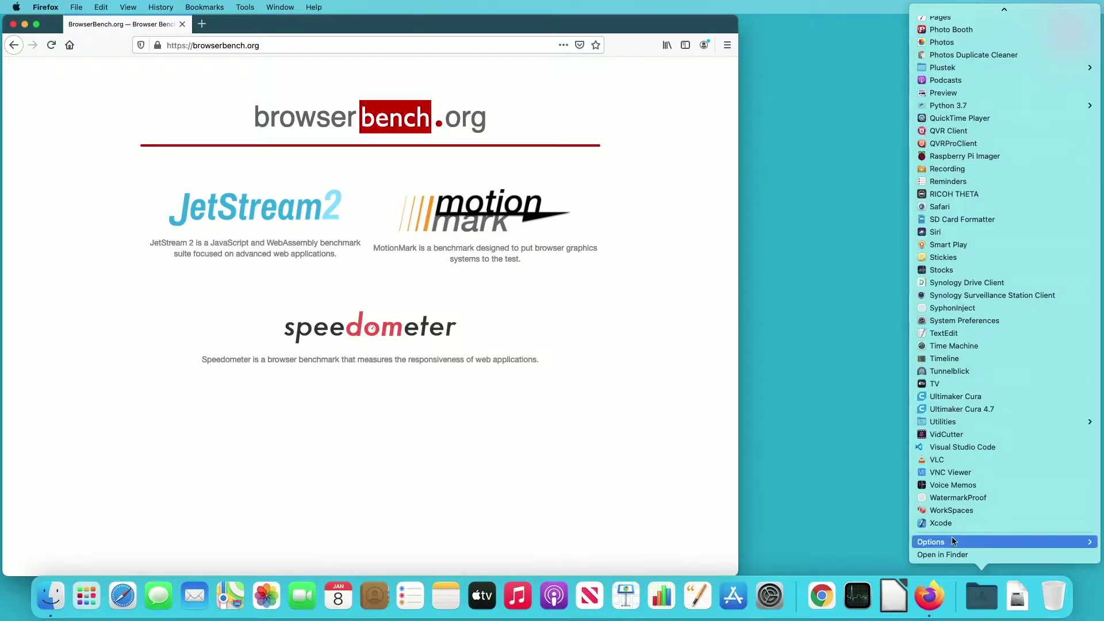
{"action": "mouse_move", "coordinate": [949, 425]}
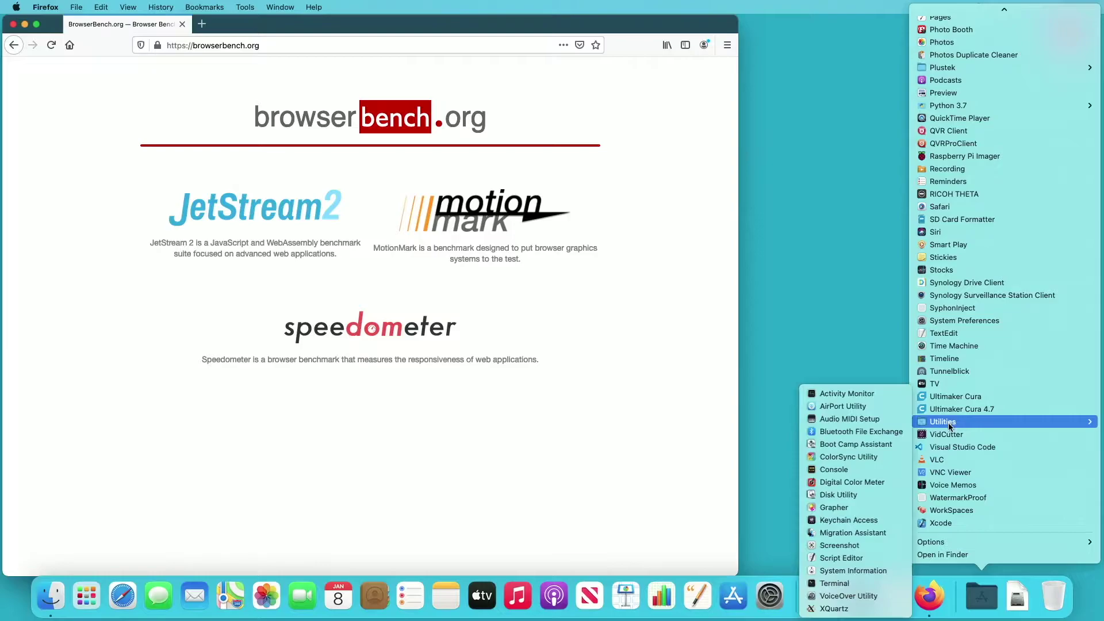
{"action": "left_click", "coordinate": [847, 393]}
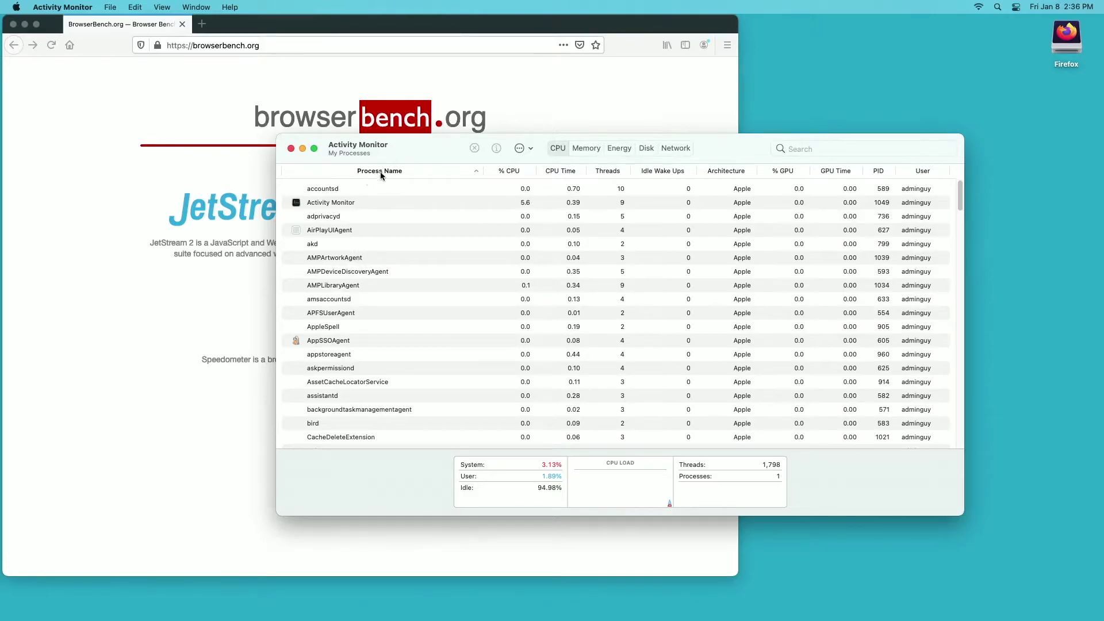
Confirm the Firefox process architecture shows Intel, then close Activity Monitor.
{"action": "scroll", "coordinate": [389, 326], "scroll_direction": "down", "scroll_amount": 15}
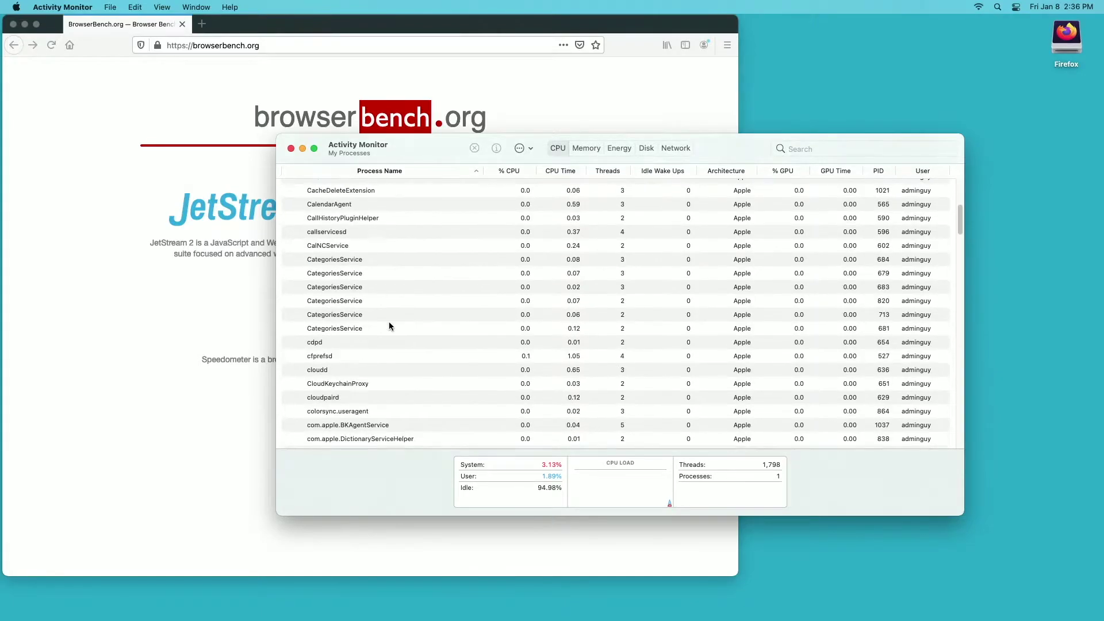
{"action": "scroll", "coordinate": [388, 326], "scroll_direction": "down", "scroll_amount": 5}
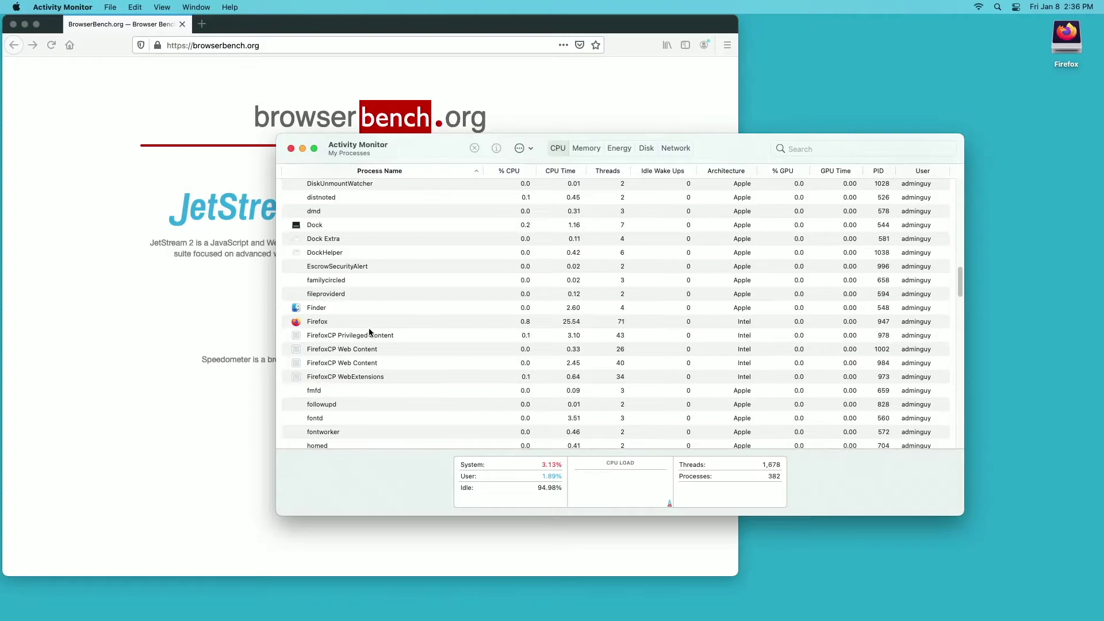
{"action": "left_click", "coordinate": [333, 322]}
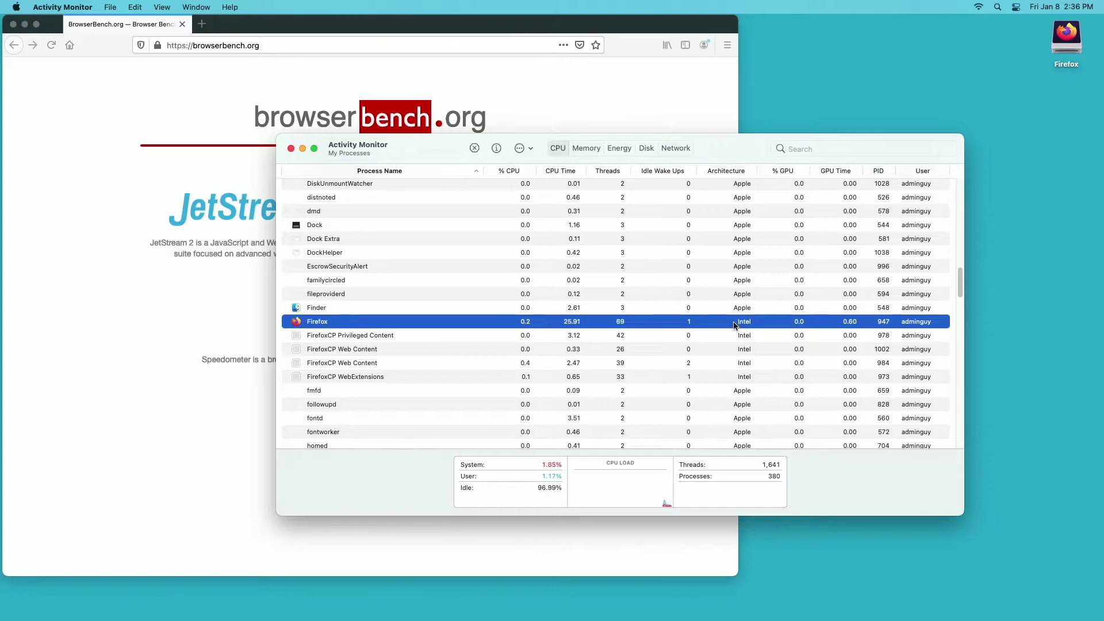
{"action": "scroll", "coordinate": [517, 241], "scroll_direction": "up", "scroll_amount": 3}
{"action": "left_click", "coordinate": [291, 149]}
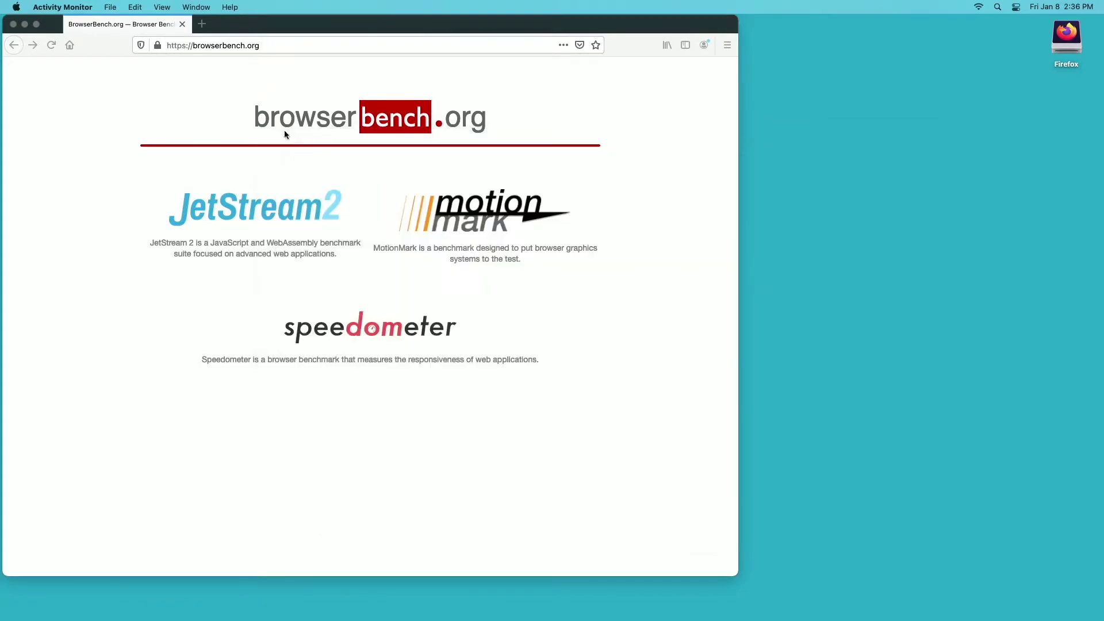
{"action": "left_click", "coordinate": [16, 7]}
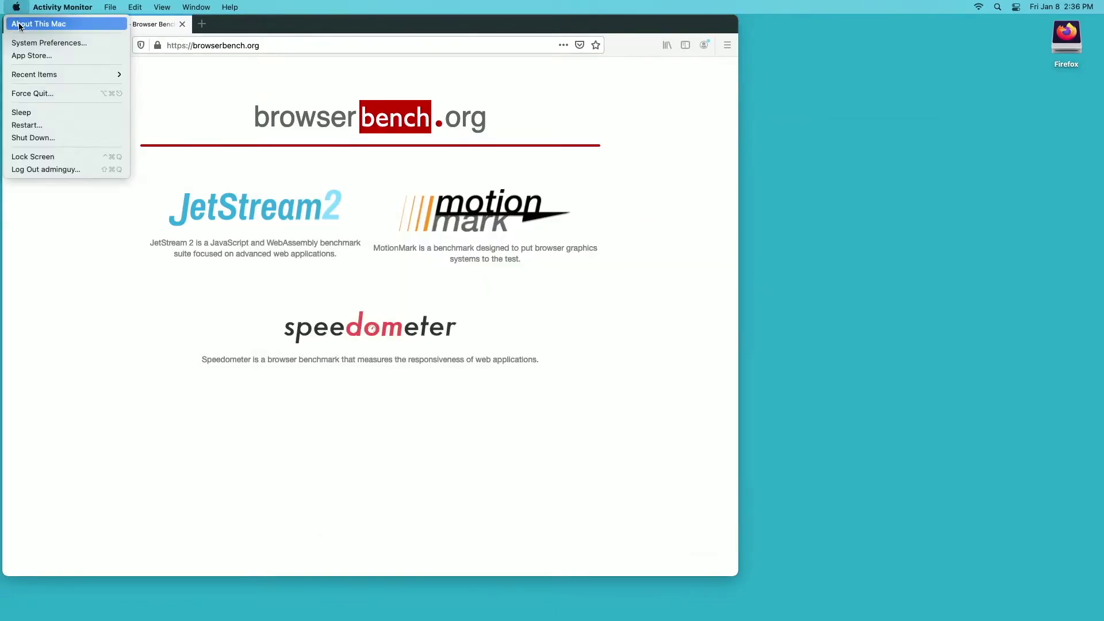
In System Report's Applications list, check Firefox 84.0.2 is listed as Universal, then close it.
{"action": "left_click", "coordinate": [20, 25]}
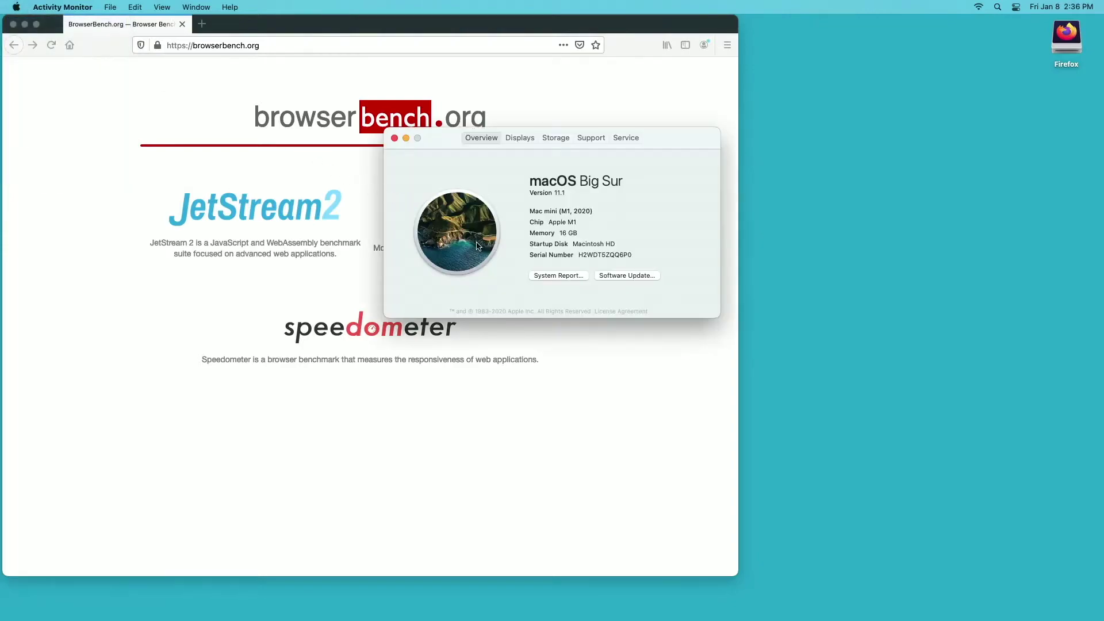
{"action": "left_click", "coordinate": [558, 275]}
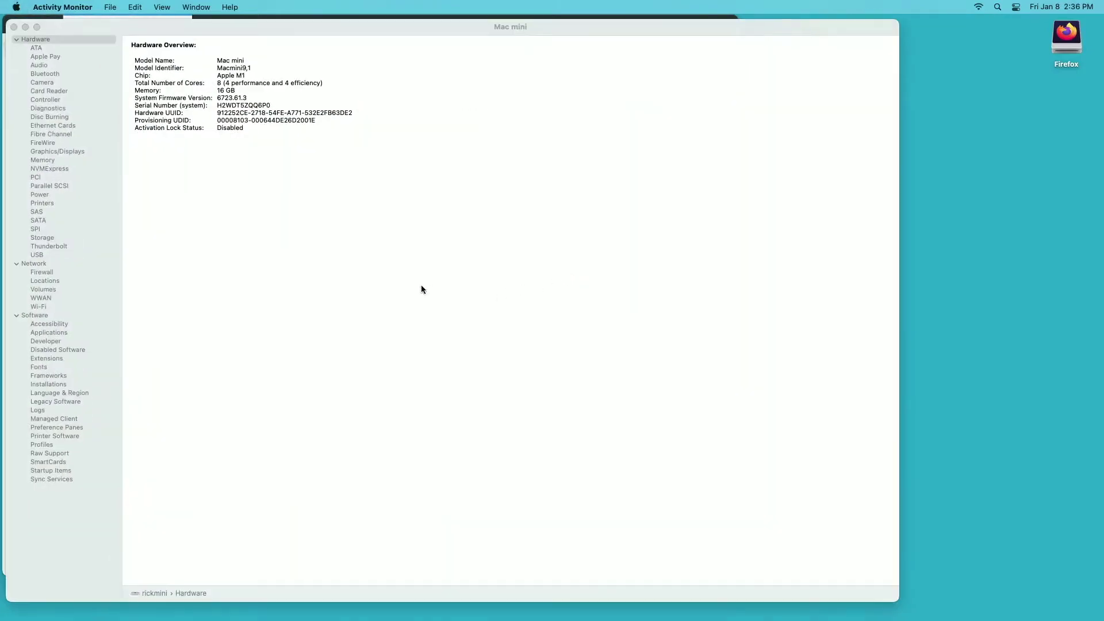
{"action": "left_click", "coordinate": [46, 334]}
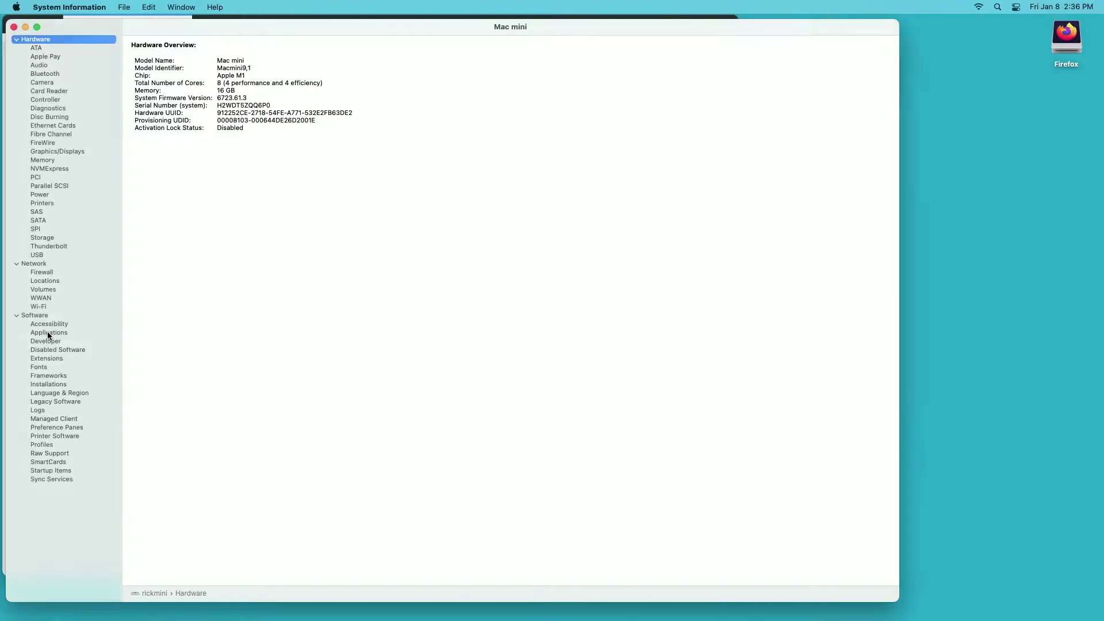
{"action": "left_click", "coordinate": [47, 333]}
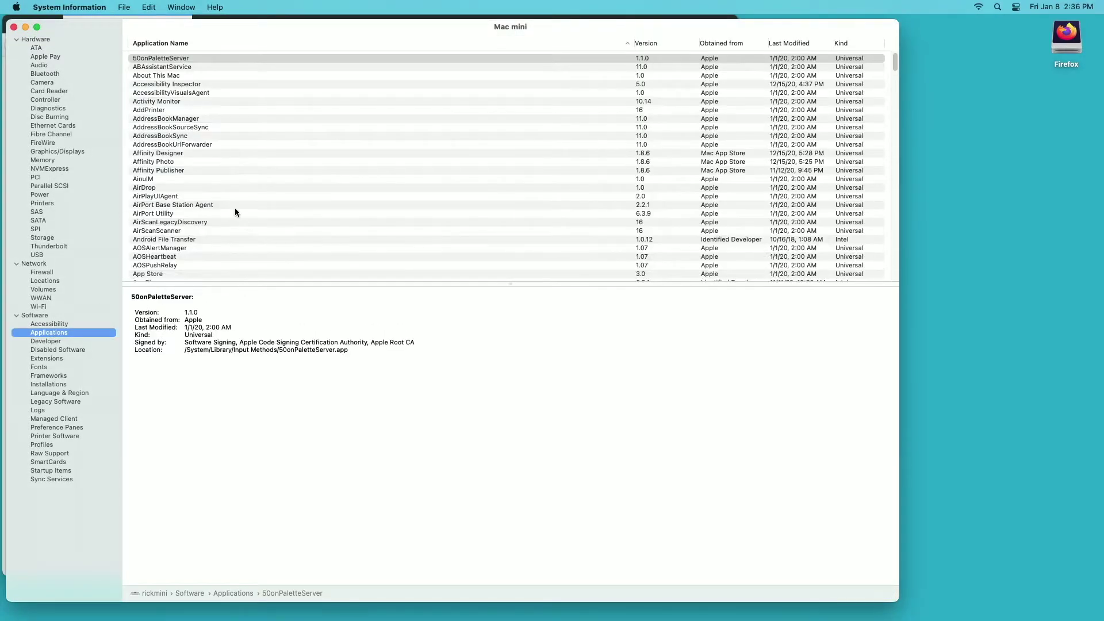
{"action": "scroll", "coordinate": [230, 208], "scroll_direction": "down", "scroll_amount": 10}
{"action": "scroll", "coordinate": [228, 209], "scroll_direction": "down", "scroll_amount": 10}
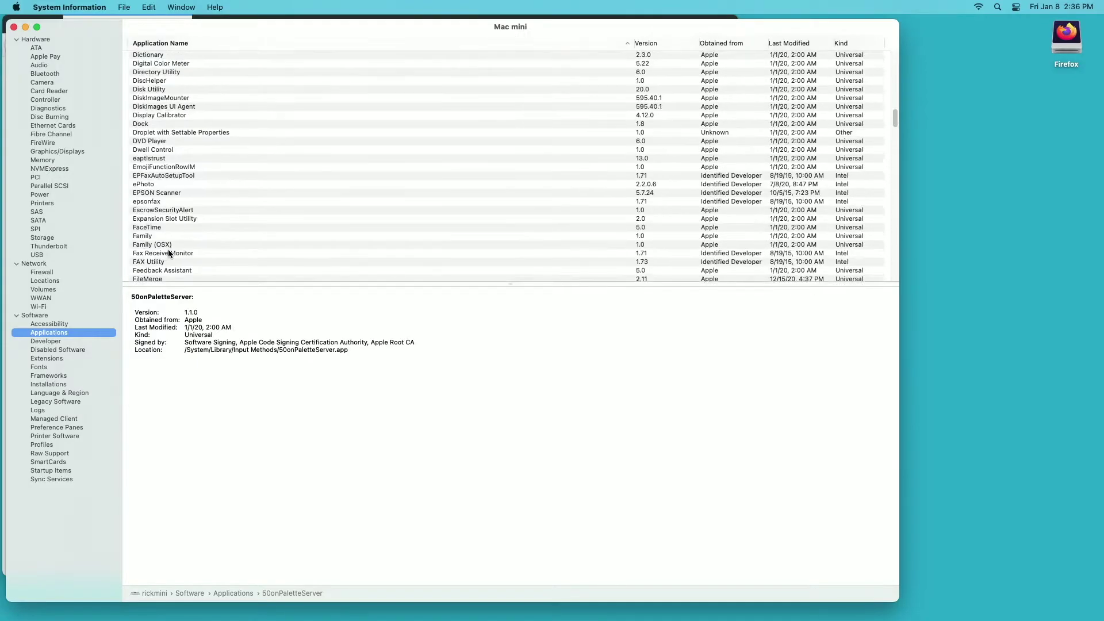
{"action": "left_click", "coordinate": [167, 235]}
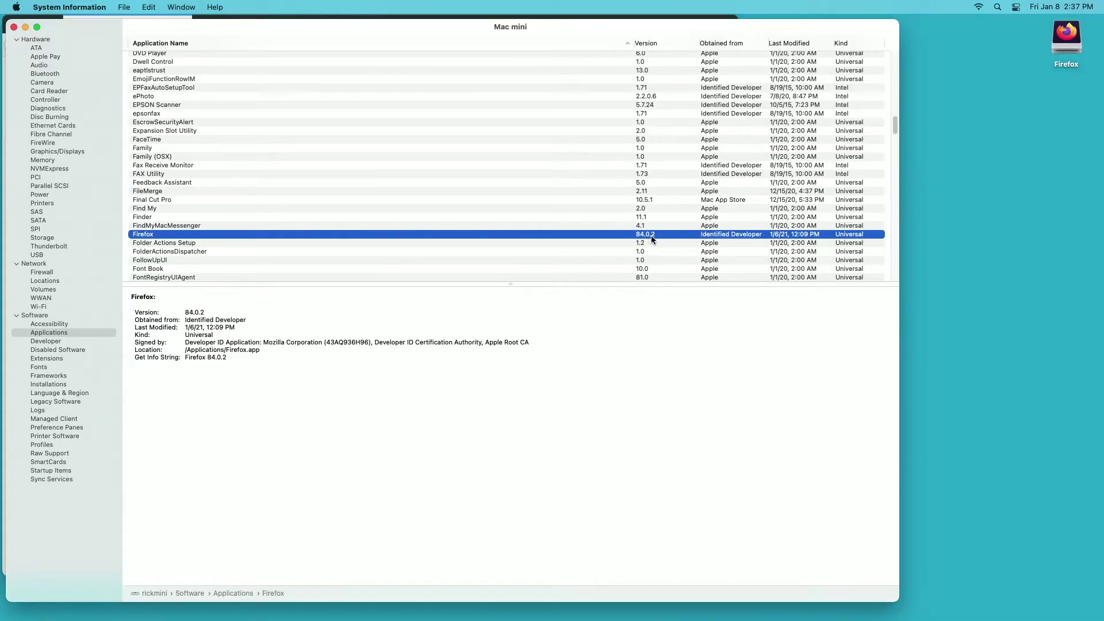
{"action": "left_click", "coordinate": [13, 27]}
Close About This Mac, go full screen, and run JetStream 2 to a 93.792 score.
{"action": "left_click", "coordinate": [394, 138]}
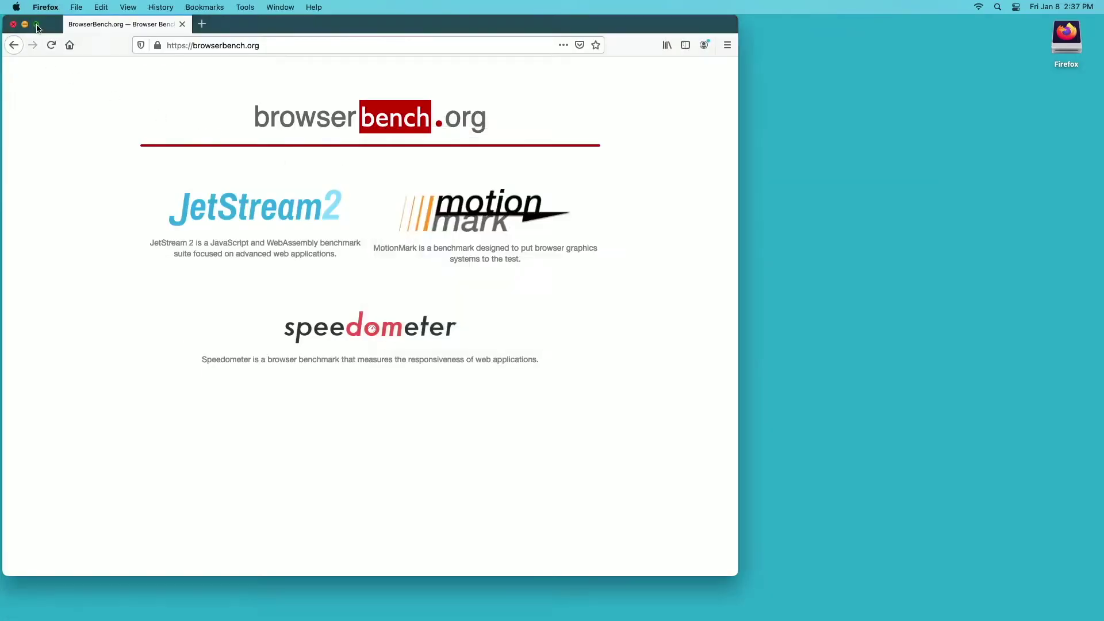
{"action": "key", "text": "ctrl+super+f"}
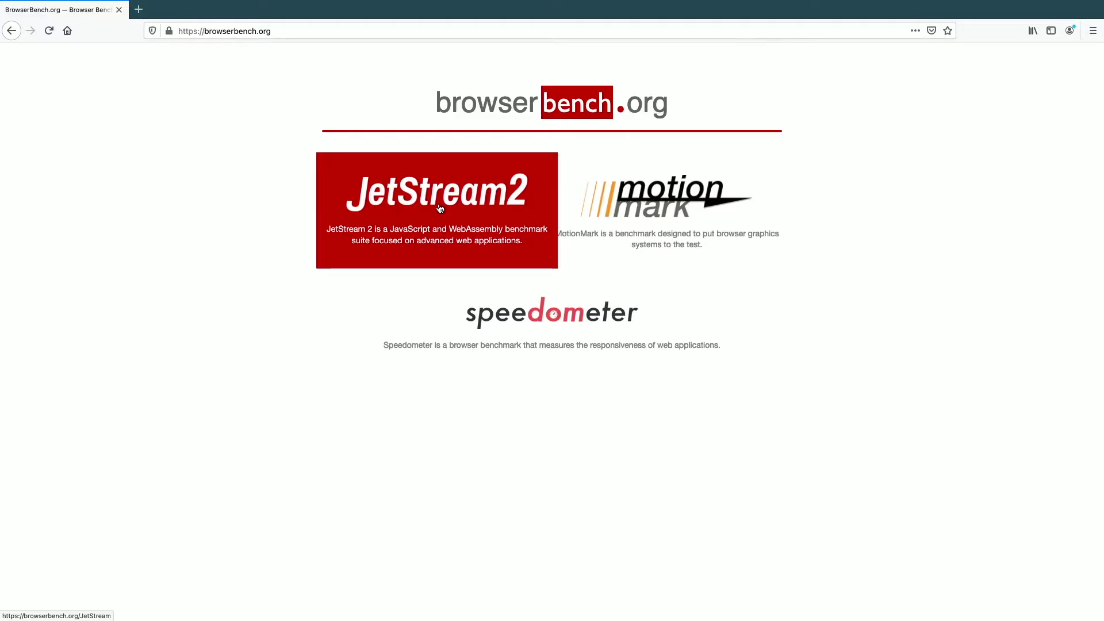
{"action": "left_click", "coordinate": [440, 208]}
{"action": "left_click", "coordinate": [506, 173]}
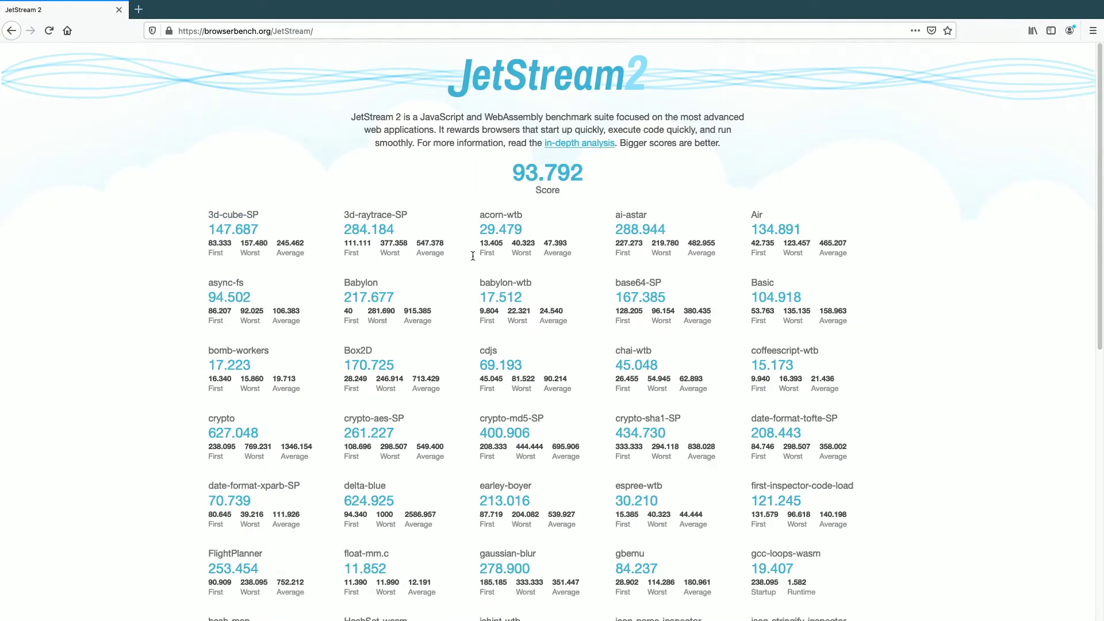
Return to browserbench.org by trimming 'MotionMark1.1/' from the address and start Speedometer 2.0.
{"action": "left_click", "coordinate": [12, 31]}
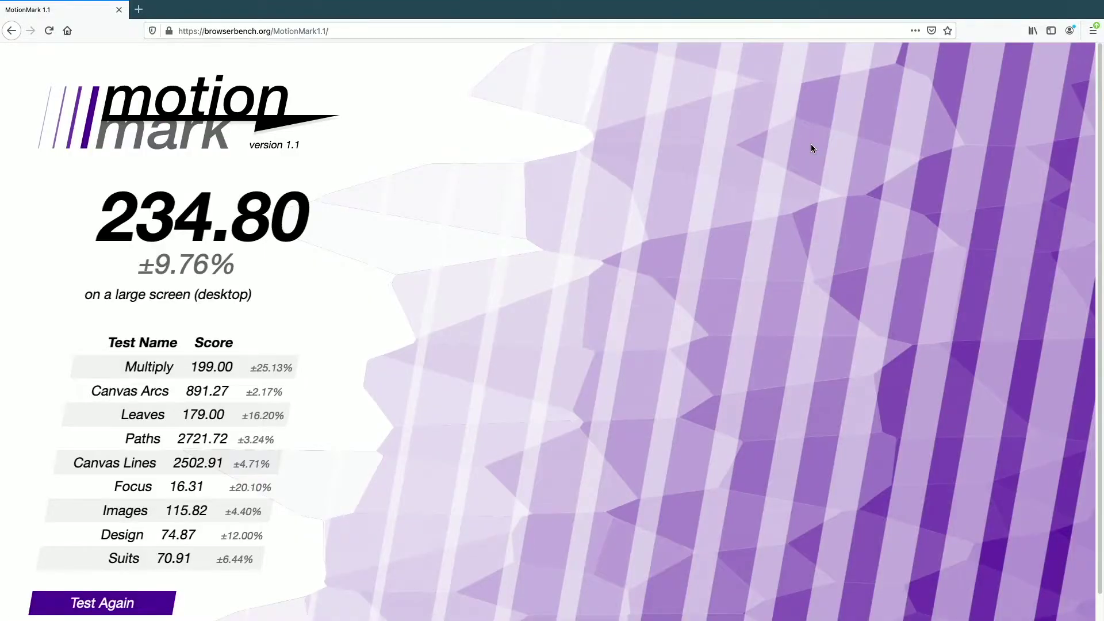
{"action": "left_click", "coordinate": [274, 30]}
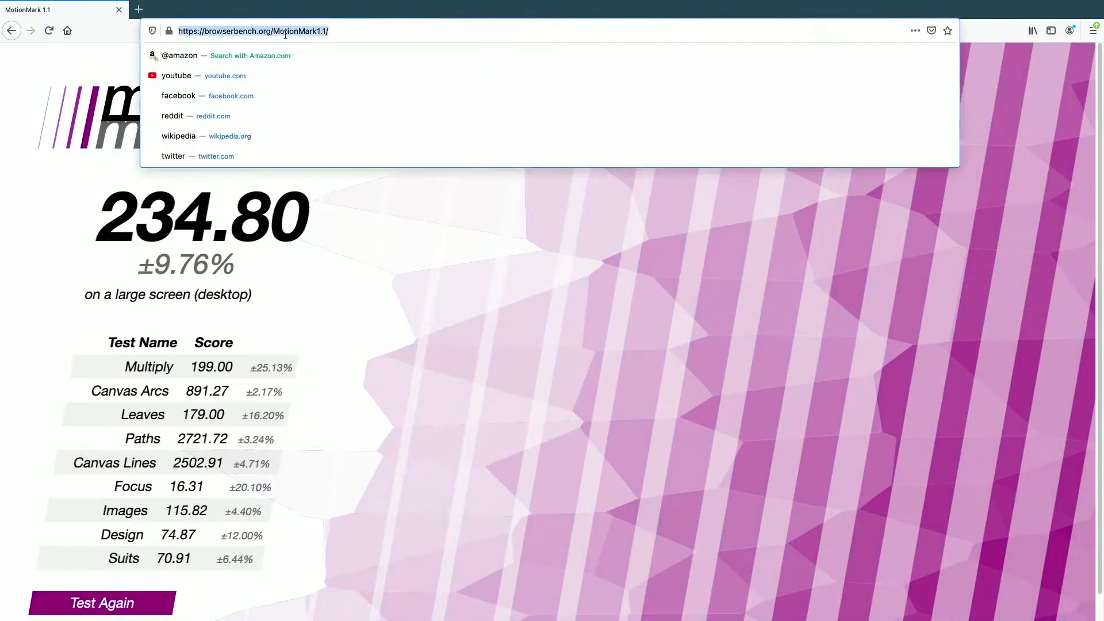
{"action": "left_click", "coordinate": [274, 30]}
{"action": "left_click_drag", "start_coordinate": [274, 30], "coordinate": [325, 45]}
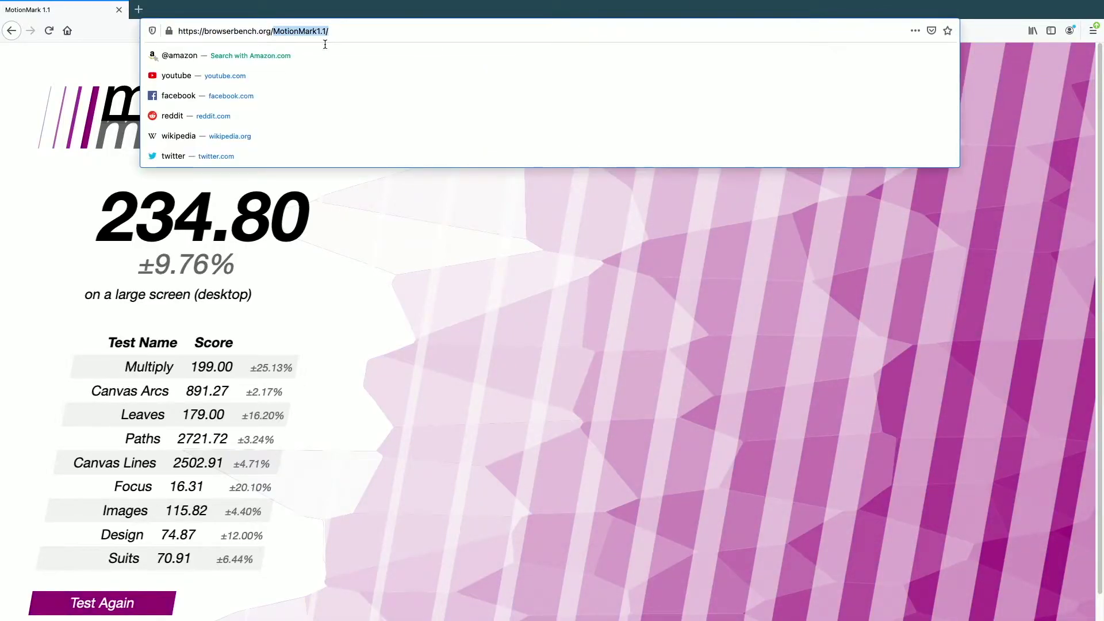
{"action": "key", "text": "BackSpace"}
{"action": "key", "text": "Return"}
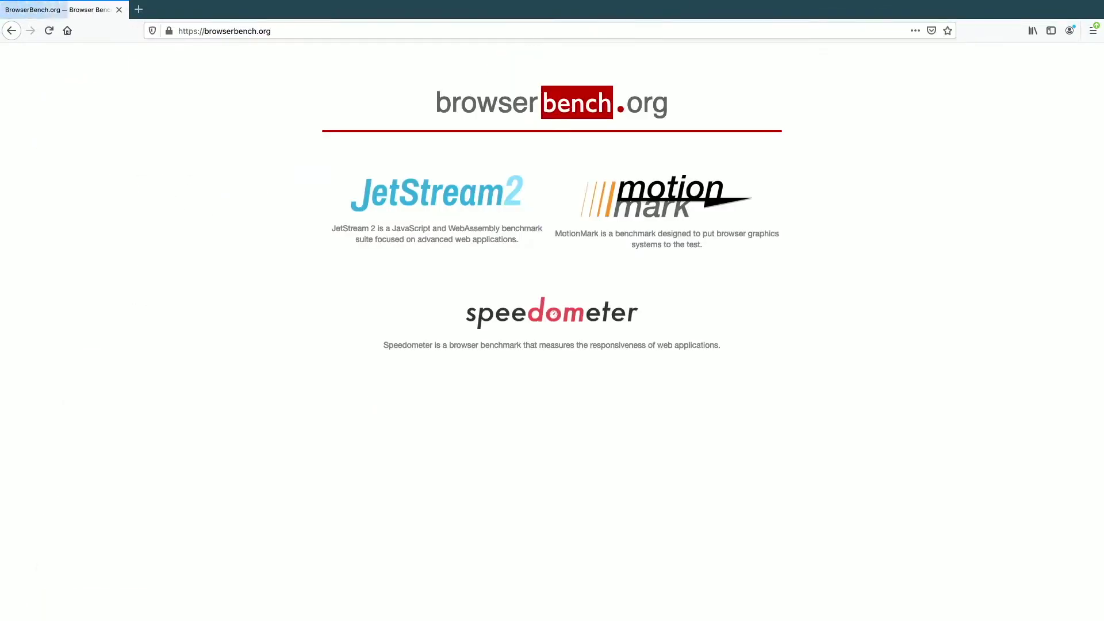
{"action": "left_click", "coordinate": [578, 299]}
{"action": "left_click", "coordinate": [553, 347]}
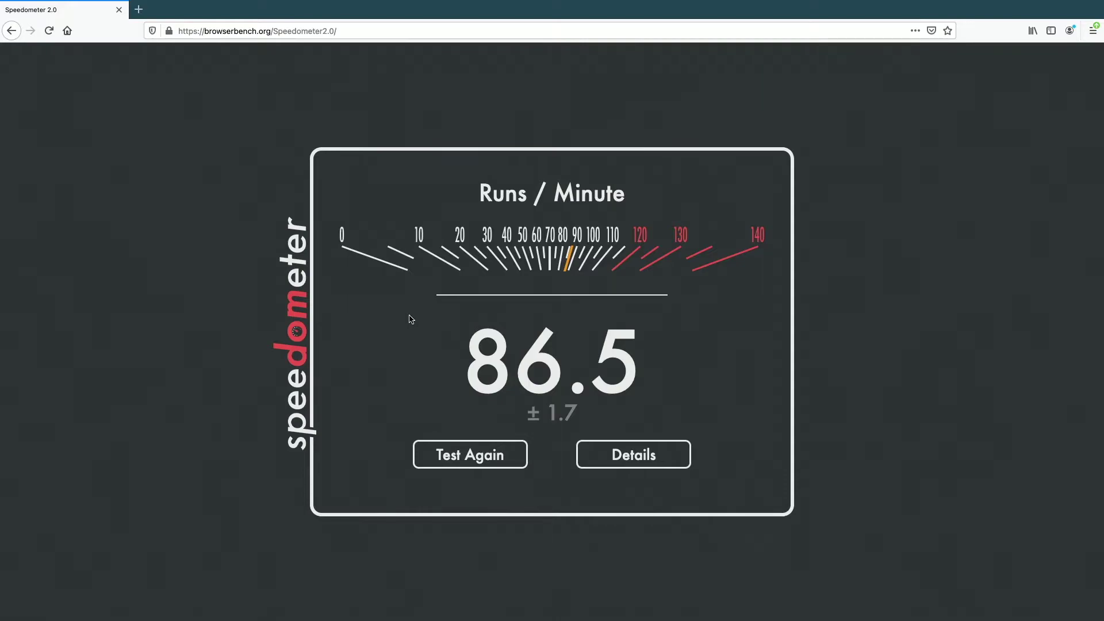
Quit Firefox, eject its disk image, and launch the installed Firefox from Applications.
{"action": "mouse_move", "coordinate": [297, 3]}
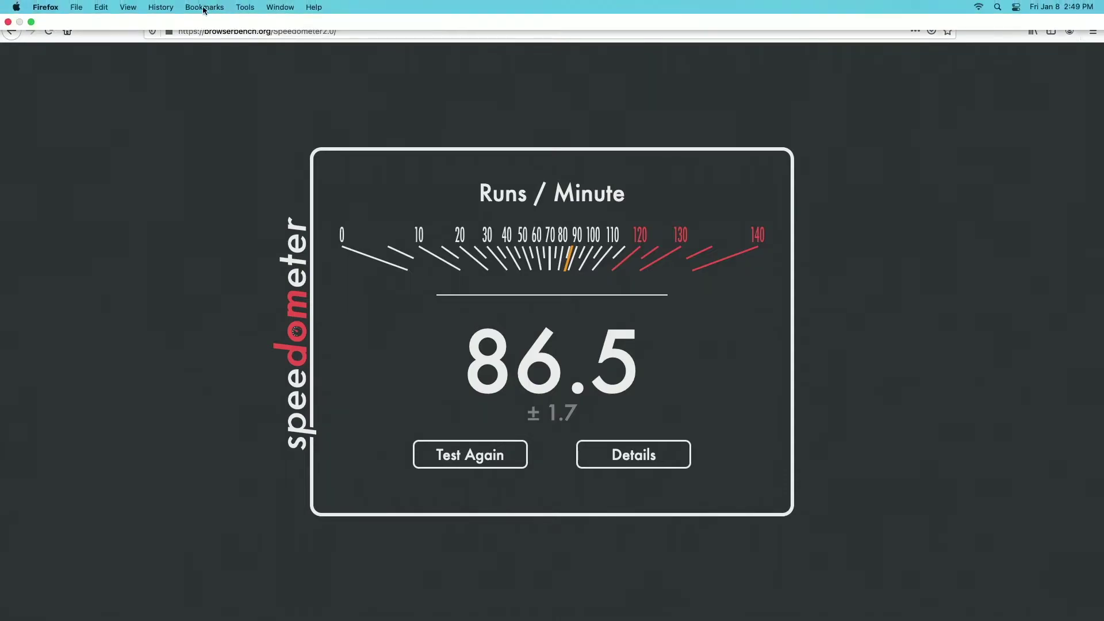
{"action": "left_click", "coordinate": [35, 7]}
{"action": "left_click", "coordinate": [81, 125]}
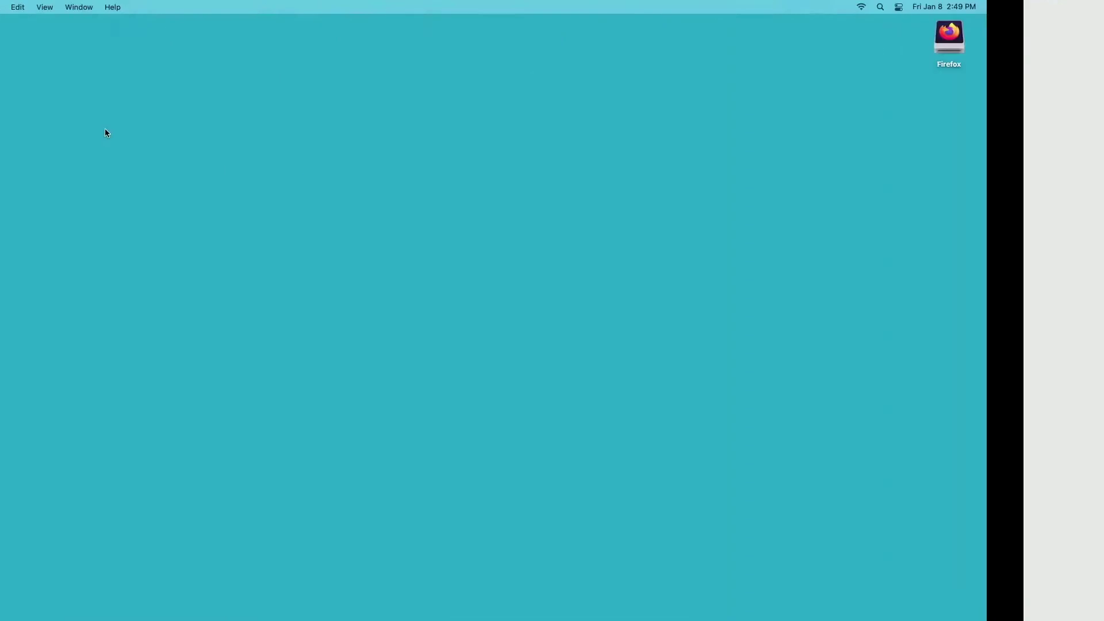
{"action": "right_click", "coordinate": [1072, 40]}
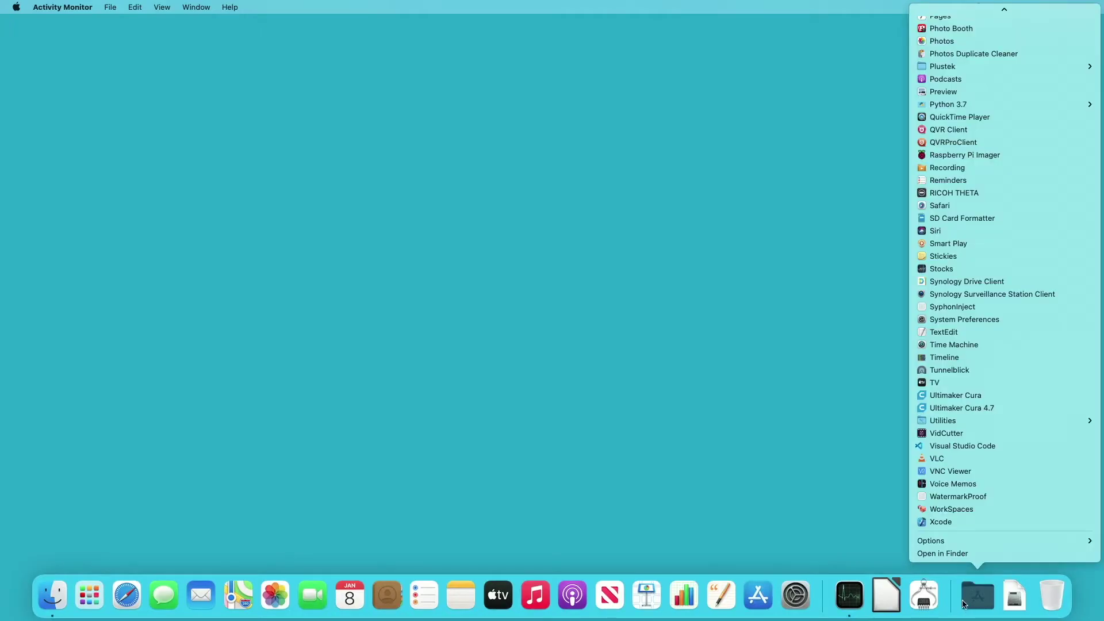
{"action": "scroll", "coordinate": [955, 101], "scroll_direction": "up", "scroll_amount": 10}
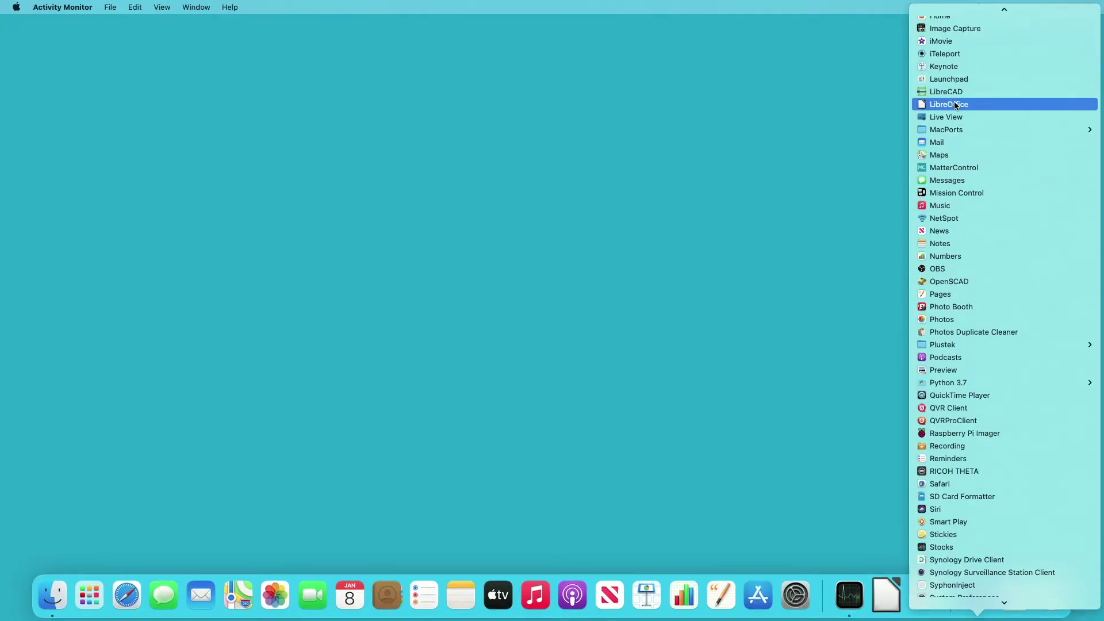
{"action": "left_click", "coordinate": [959, 314]}
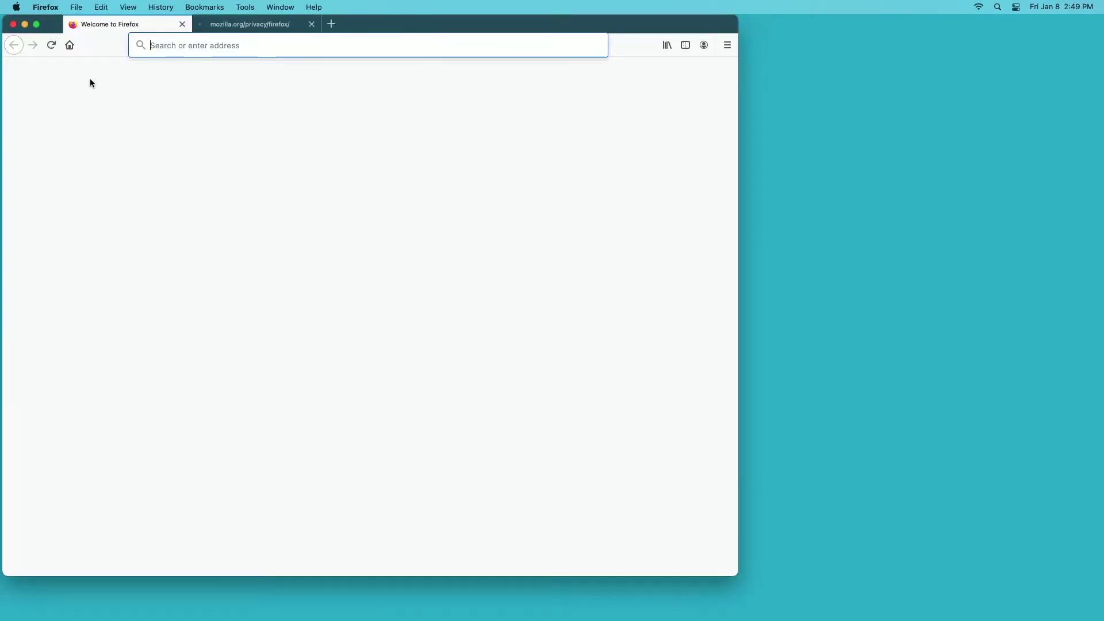
Confirm version 84.0.2 in About Firefox and Apple architecture in Activity Monitor, then go full screen.
{"action": "left_click", "coordinate": [45, 7]}
{"action": "left_click", "coordinate": [48, 24]}
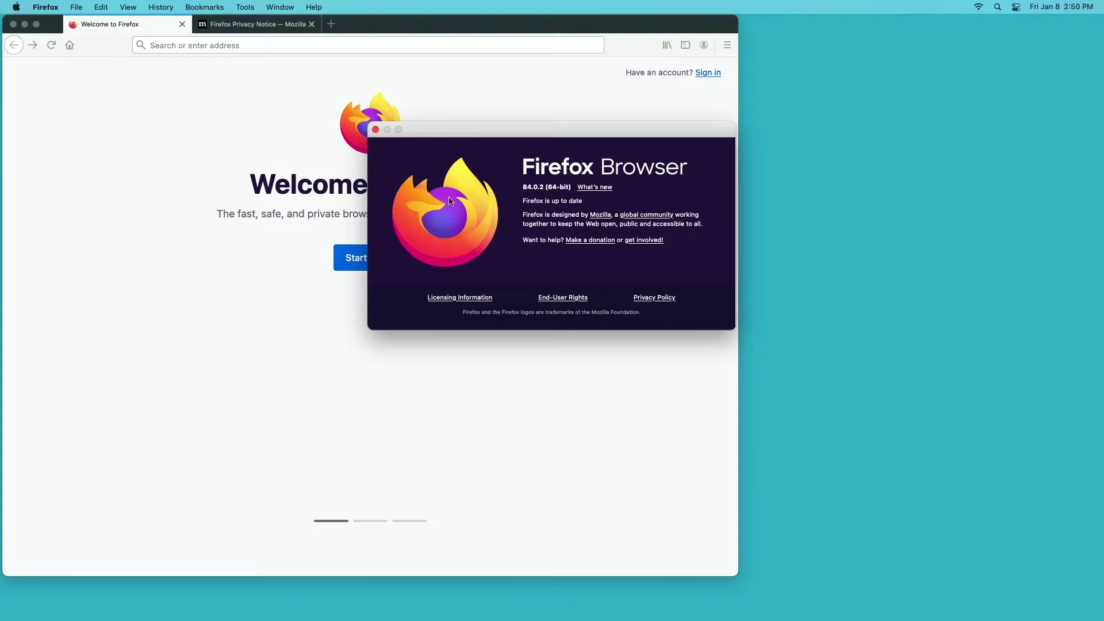
{"action": "left_click", "coordinate": [375, 130]}
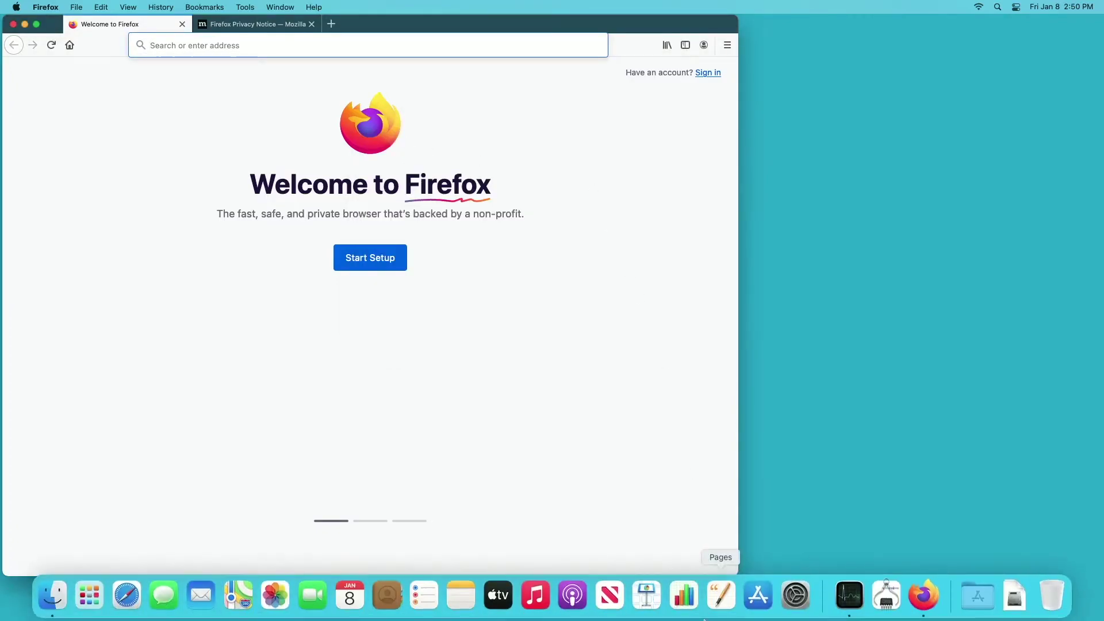
{"action": "left_click", "coordinate": [849, 598]}
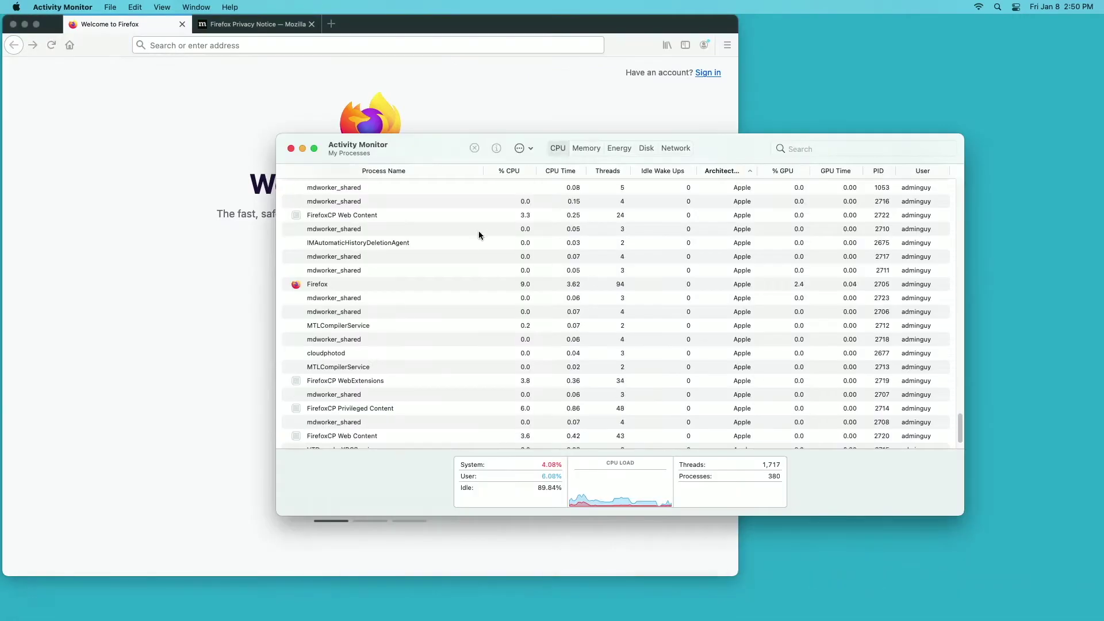
{"action": "left_click", "coordinate": [340, 287]}
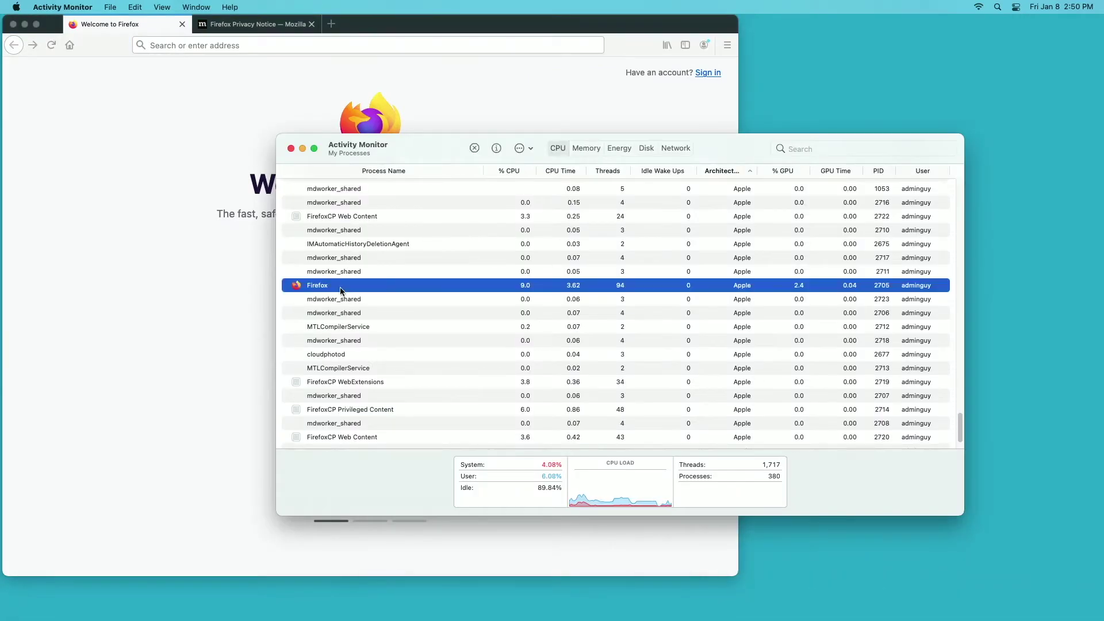
{"action": "left_click", "coordinate": [289, 149]}
{"action": "left_click", "coordinate": [36, 25]}
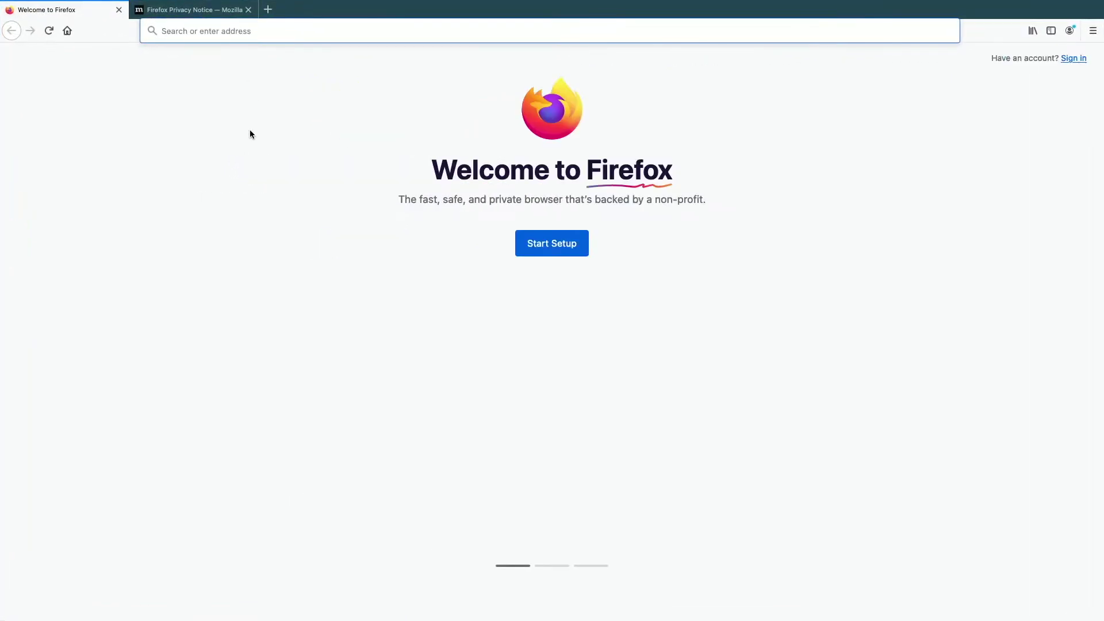
Close the Privacy Notice tab and search the web for browserbench.
{"action": "left_click", "coordinate": [248, 10]}
{"action": "left_click", "coordinate": [228, 33]}
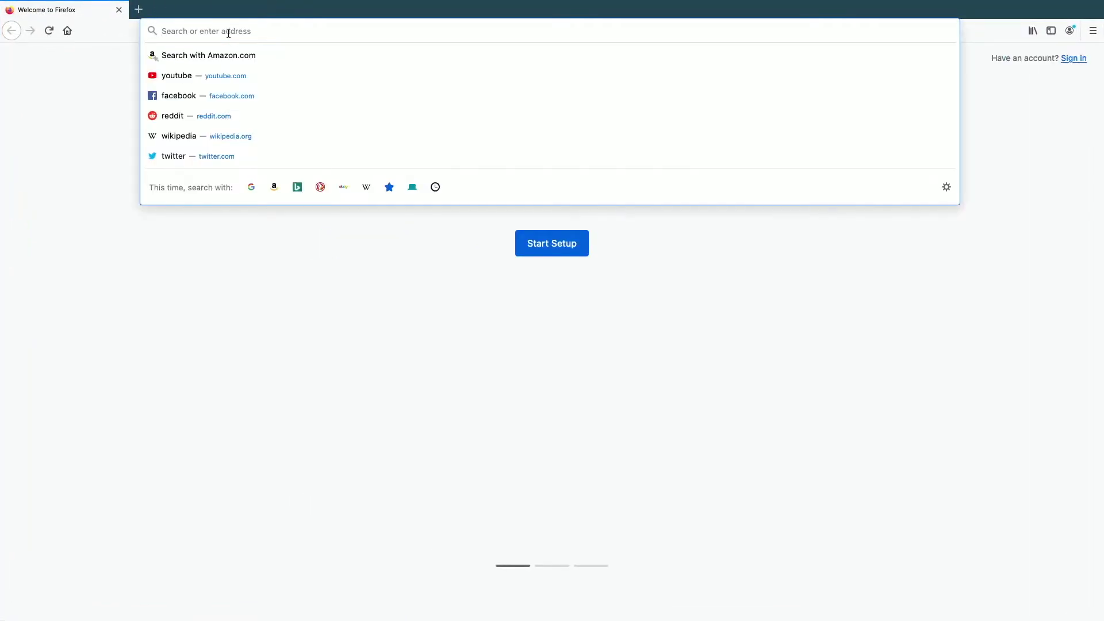
{"action": "type", "text": "brows"}
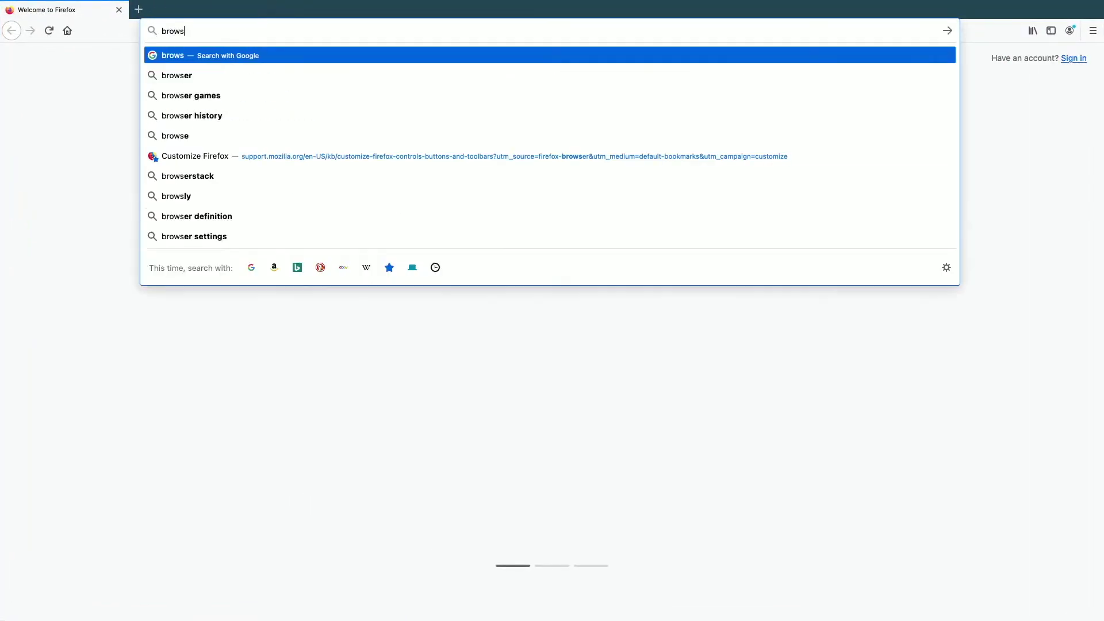
{"action": "type", "text": "erbench"}
{"action": "key", "text": "Return"}
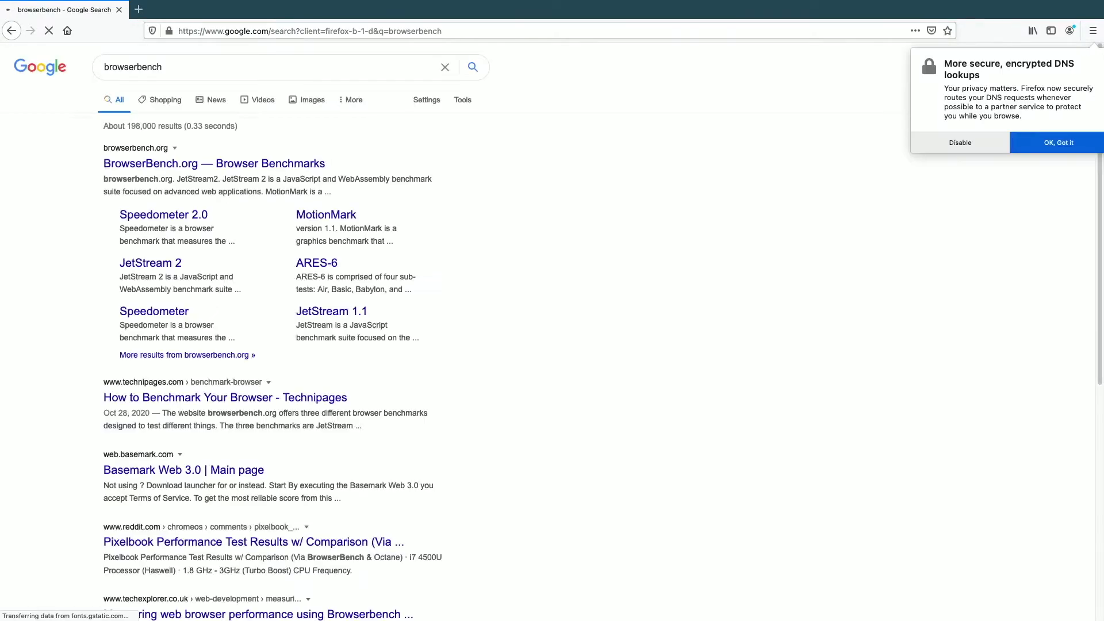
Open browserbench.org and run the JetStream 2 benchmark, which scores 112.162.
{"action": "left_click", "coordinate": [202, 163]}
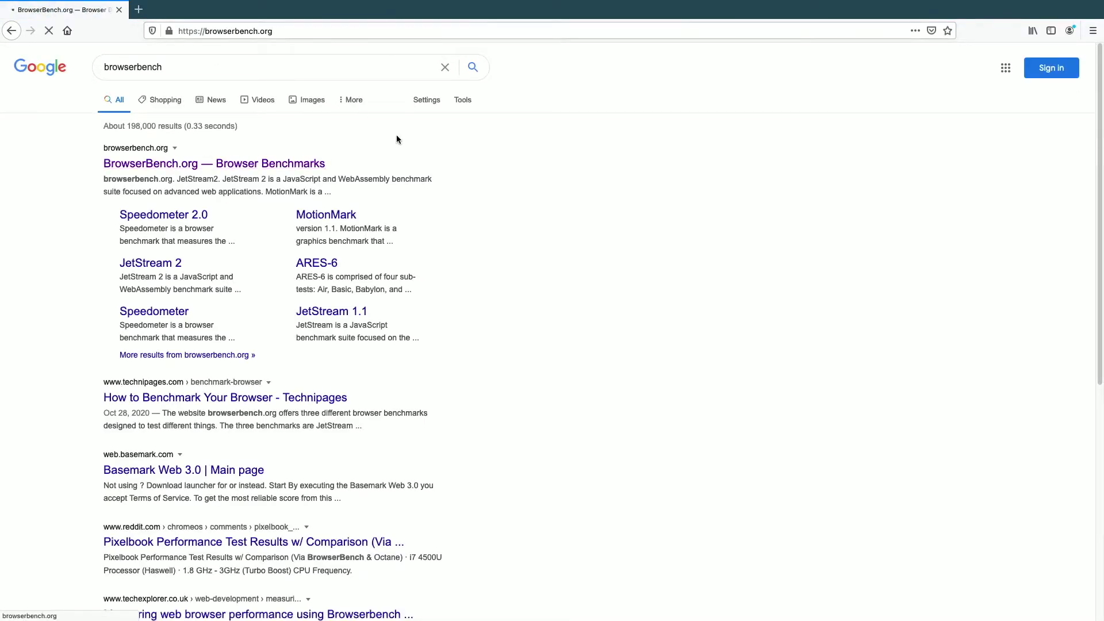
{"action": "left_click", "coordinate": [529, 172]}
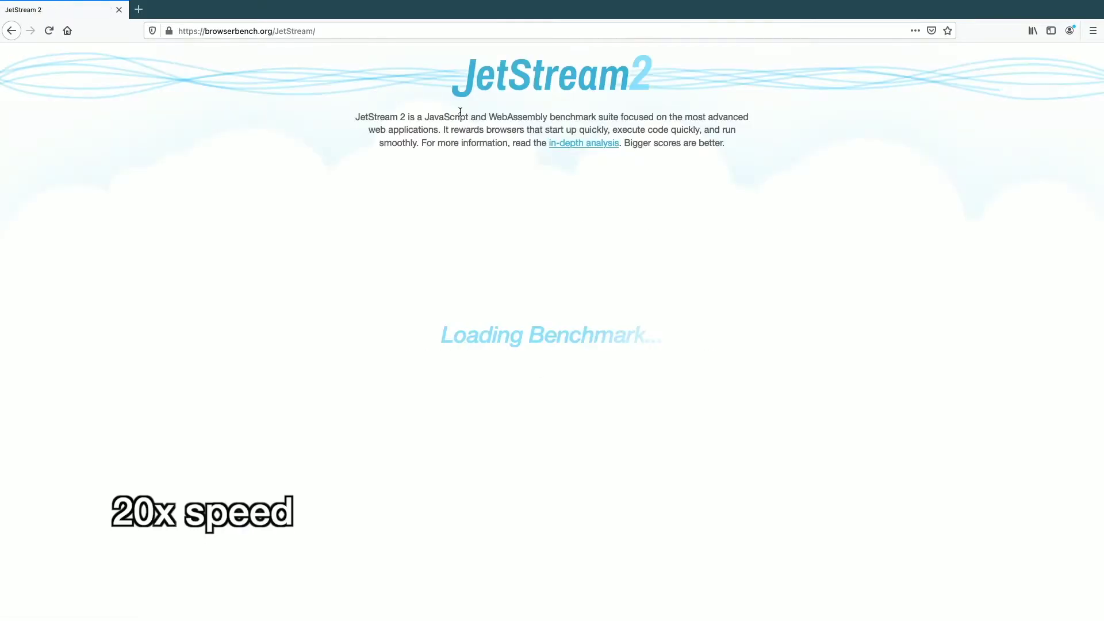
{"action": "left_click", "coordinate": [520, 174]}
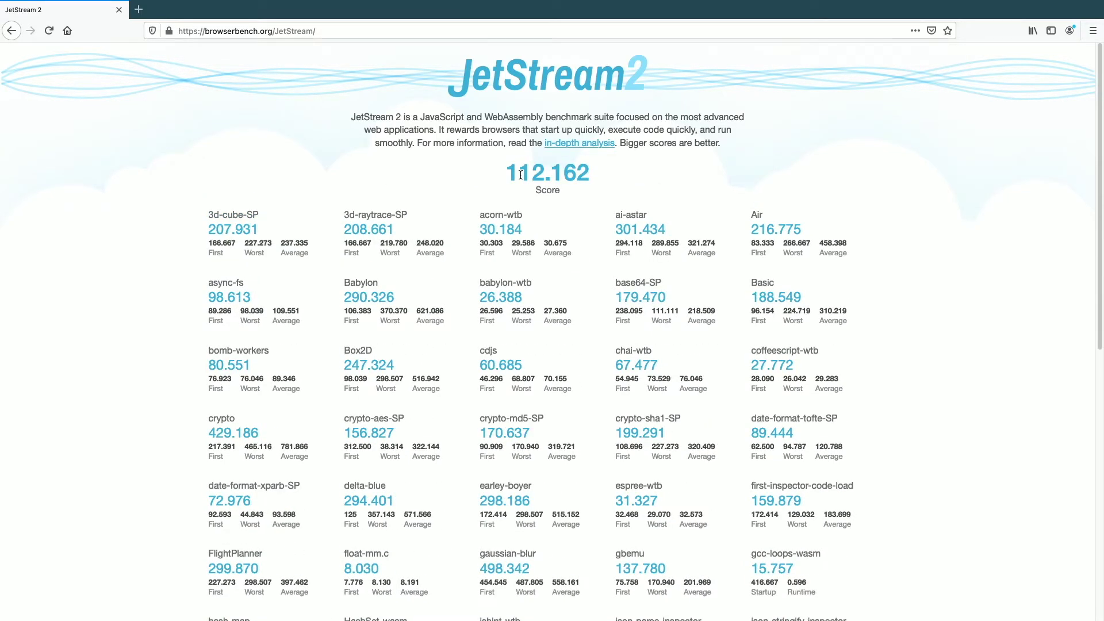
From the browserbench.org home page, run the MotionMark benchmark, which scores 422.93.
{"action": "left_click", "coordinate": [12, 30]}
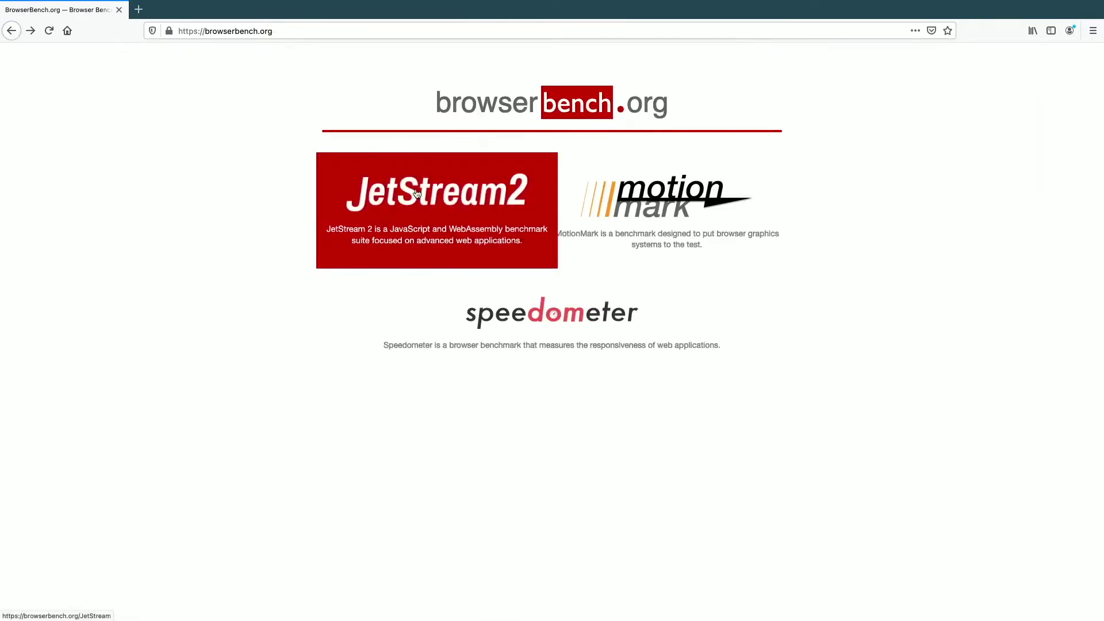
{"action": "left_click", "coordinate": [700, 207]}
{"action": "left_click", "coordinate": [402, 347]}
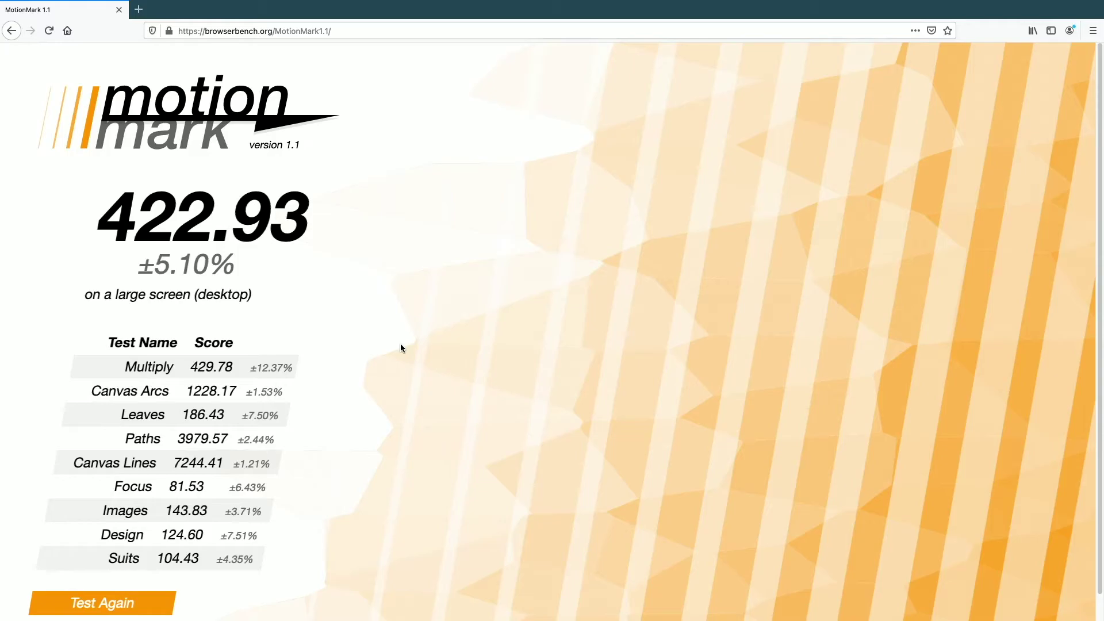
Reload browserbench.org and start the Speedometer benchmark.
{"action": "left_click", "coordinate": [253, 31]}
{"action": "key", "text": "Return"}
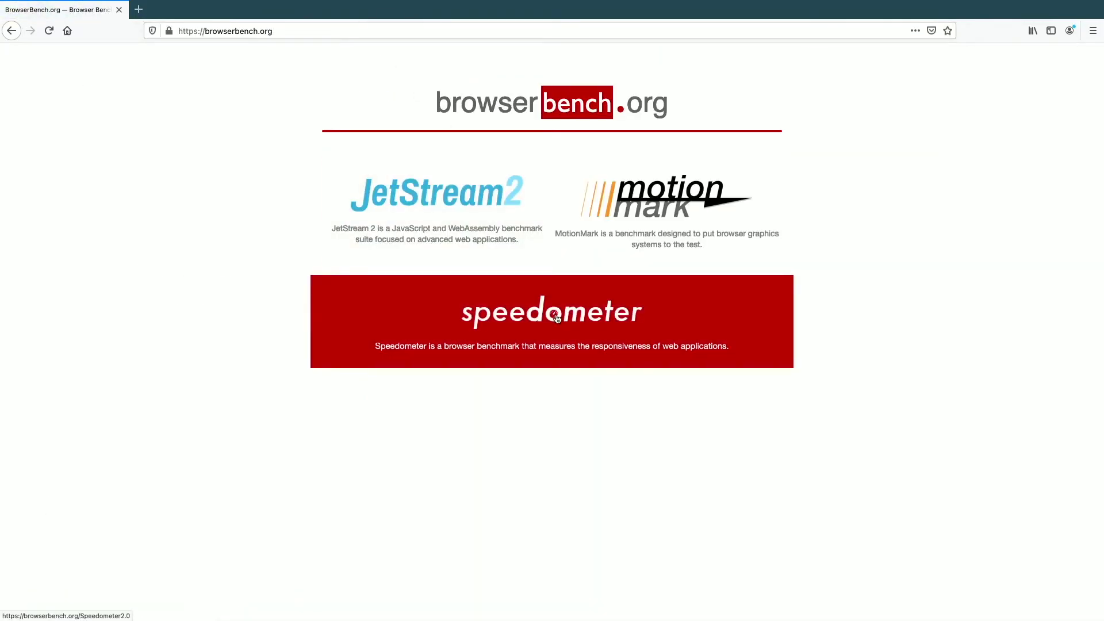
{"action": "left_click", "coordinate": [556, 318]}
{"action": "left_click", "coordinate": [537, 360]}
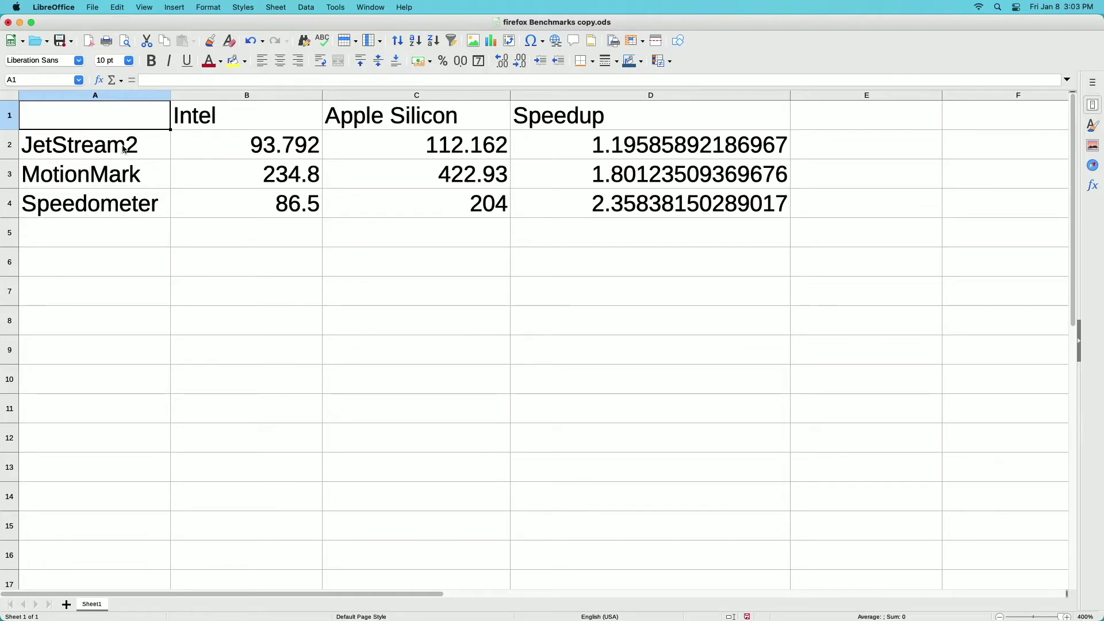
{"action": "left_click", "coordinate": [273, 127]}
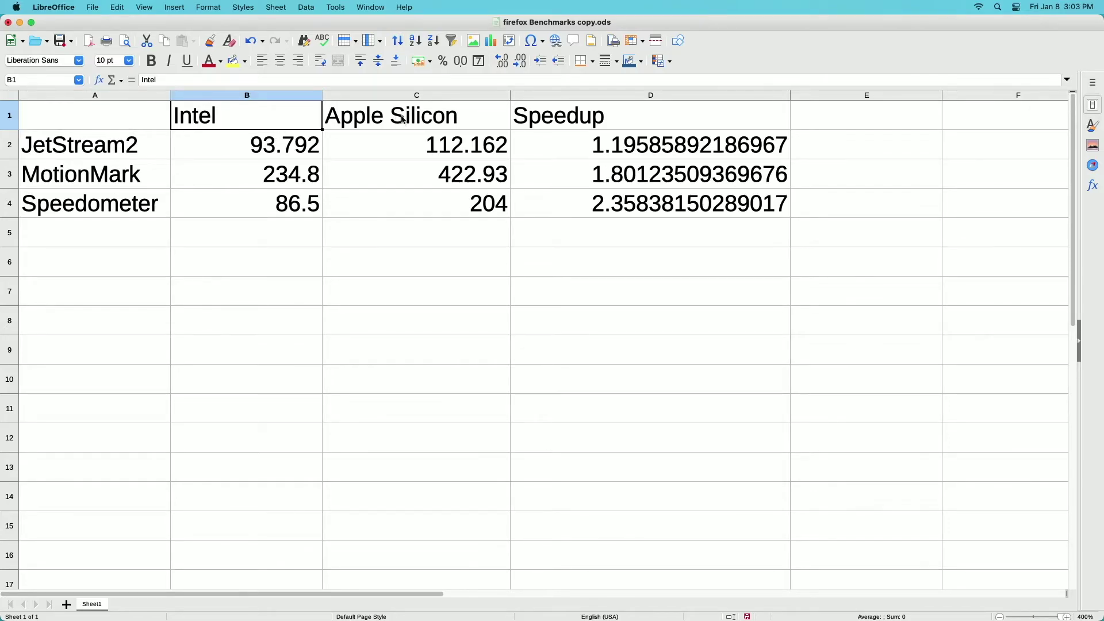
{"action": "left_click", "coordinate": [651, 146]}
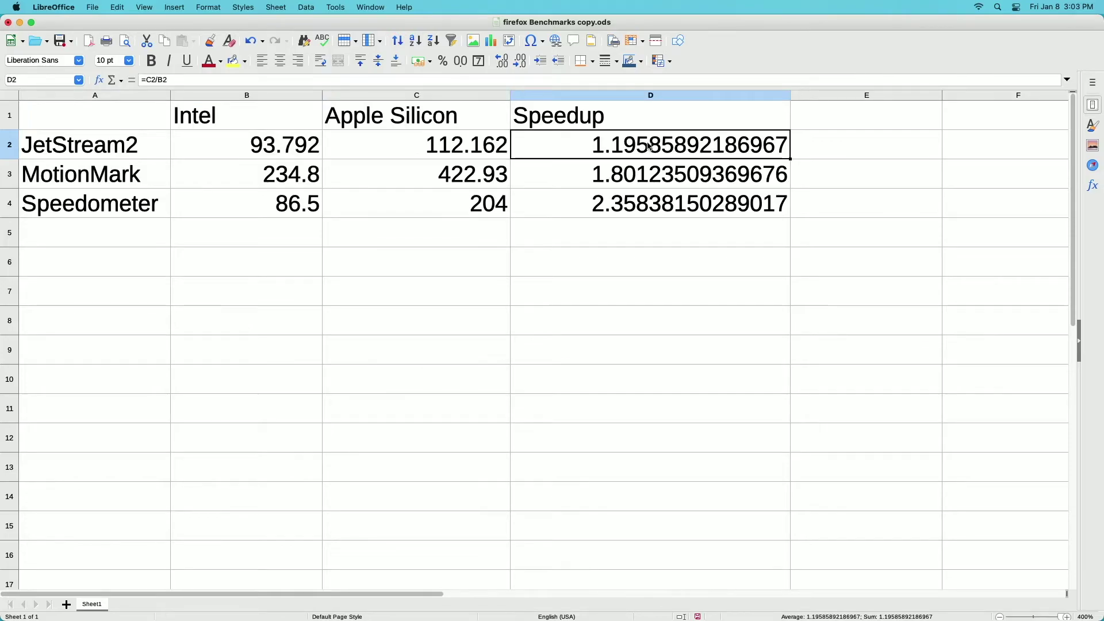
{"action": "left_click", "coordinate": [411, 144]}
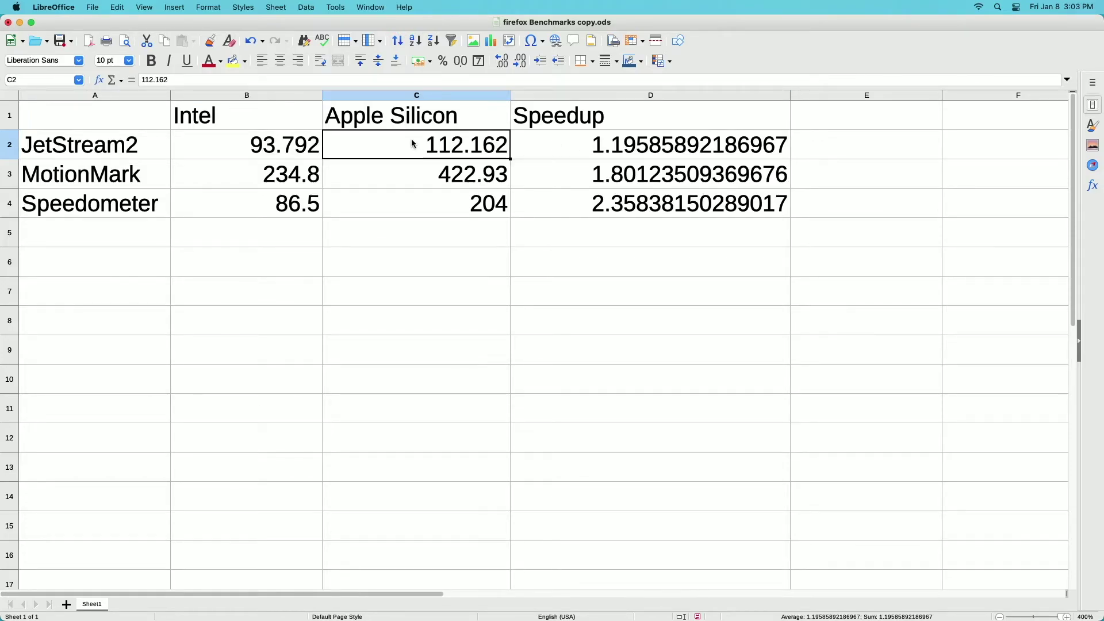
{"action": "left_click", "coordinate": [290, 153]}
{"action": "left_click", "coordinate": [568, 150]}
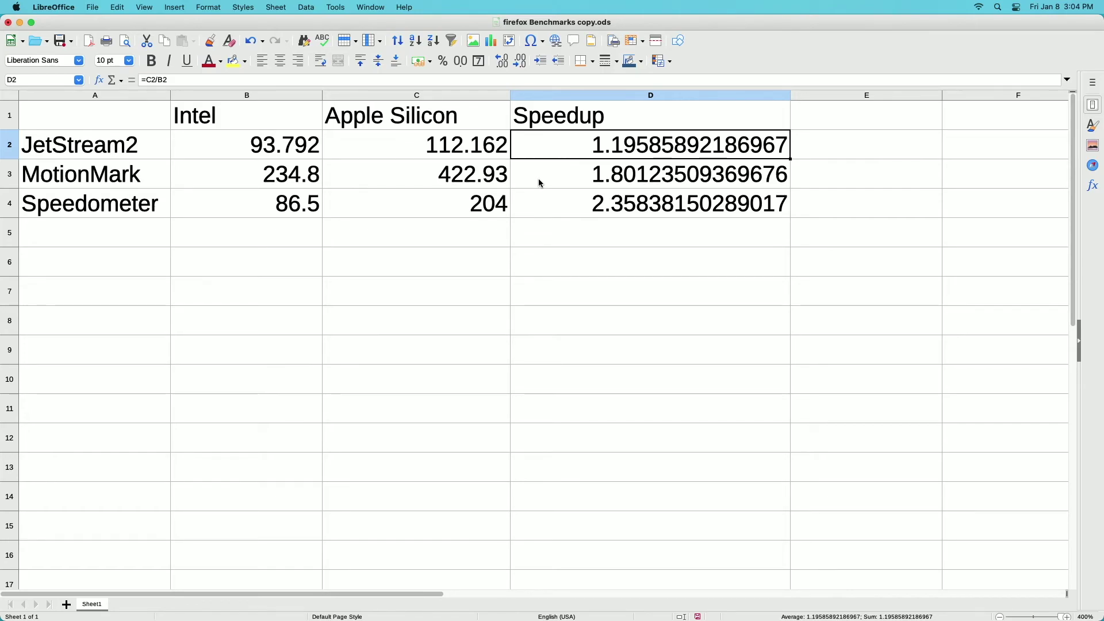
{"action": "left_click", "coordinate": [486, 203]}
{"action": "left_click_drag", "start_coordinate": [463, 146], "coordinate": [464, 202]}
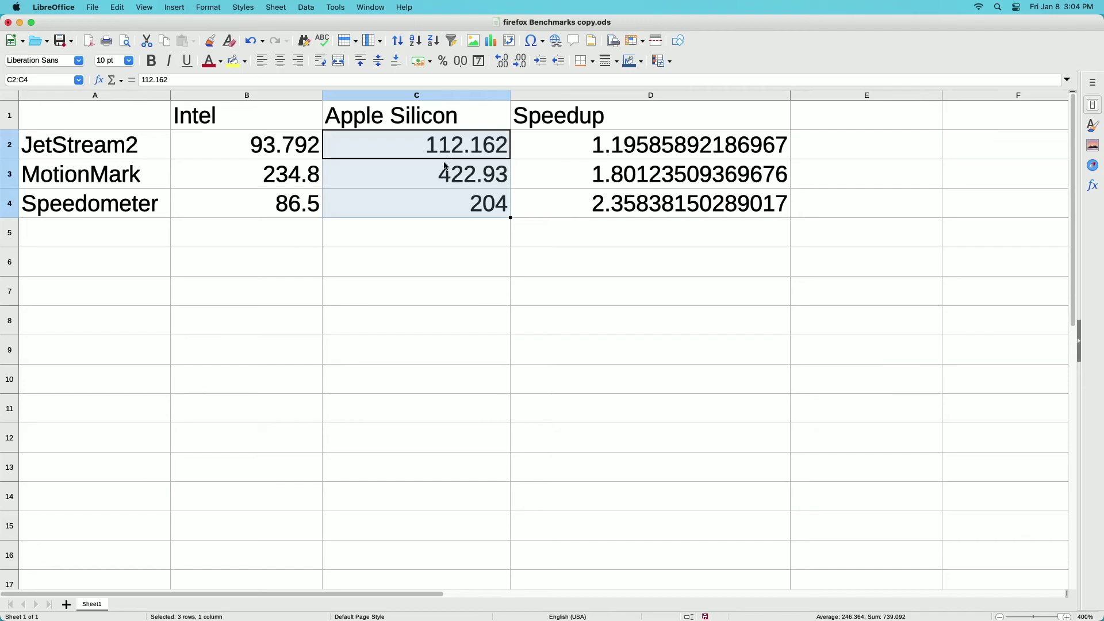